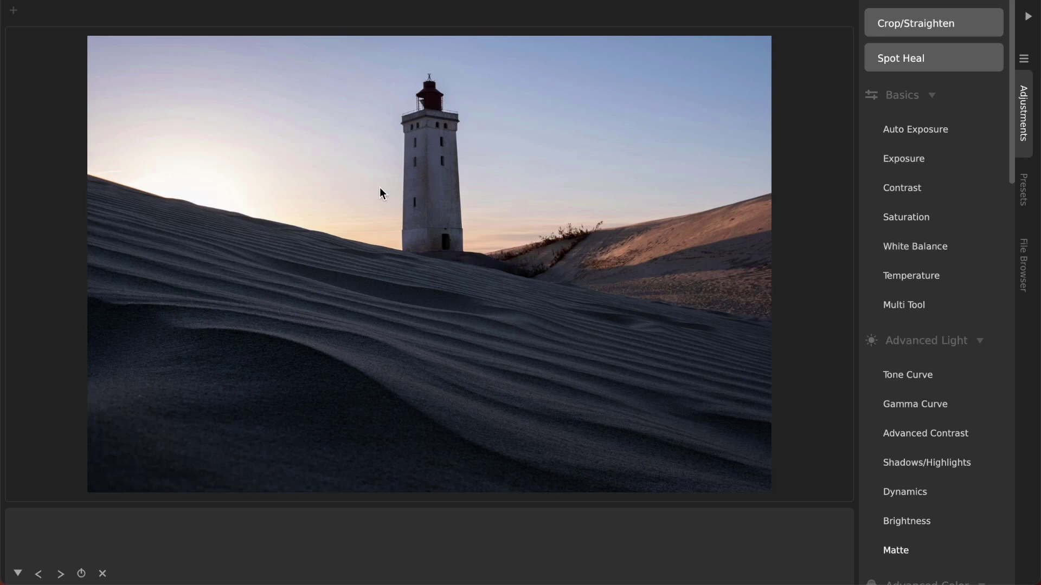
# - Create a video from the lighthouse photo with eight2eight.m4a as its audio, reaching the save options
pyautogui.click(146, 0)
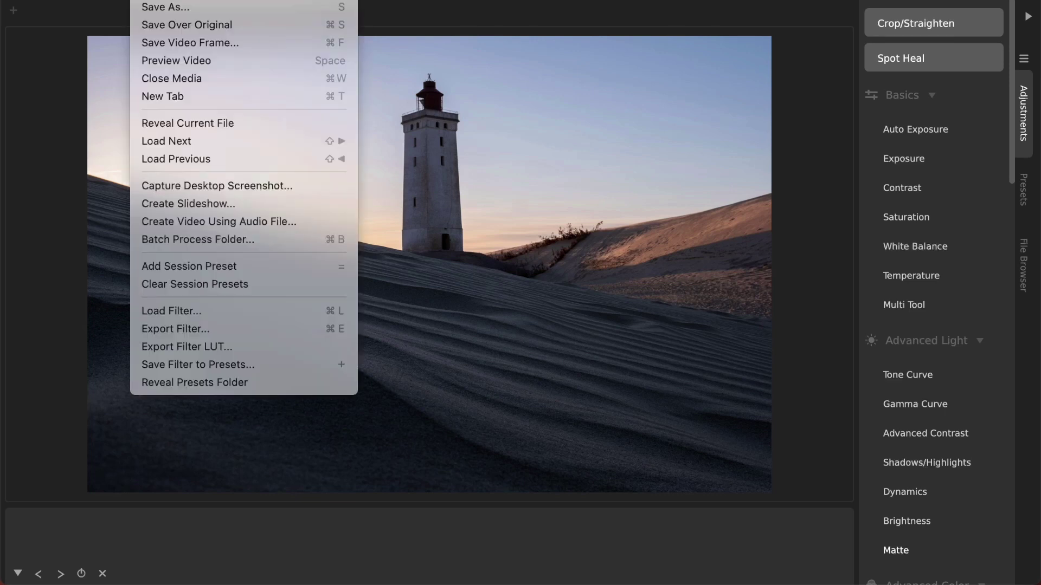
pyautogui.click(210, 222)
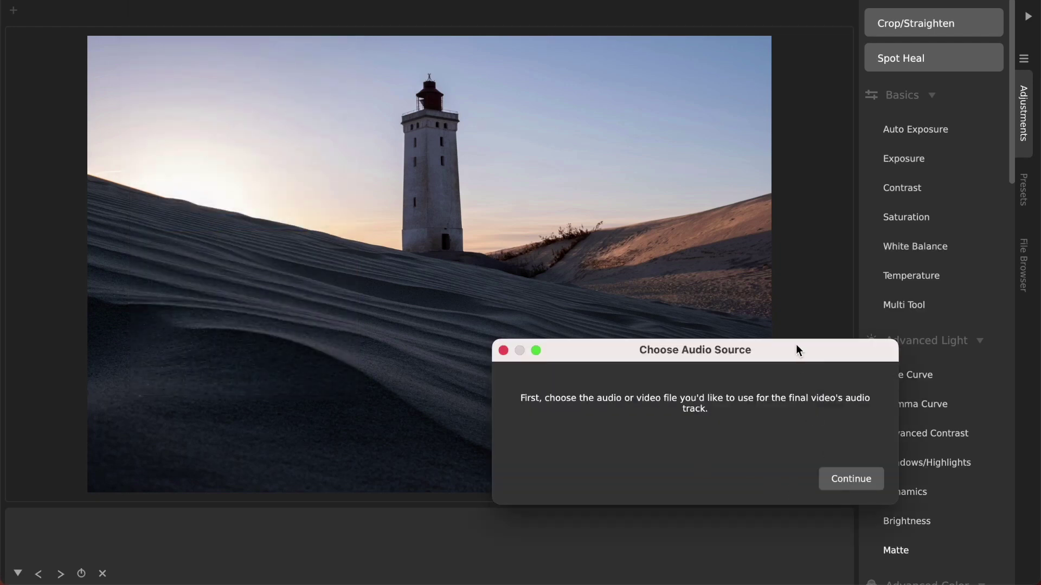
pyautogui.moveTo(798, 351); pyautogui.dragTo(611, 200)
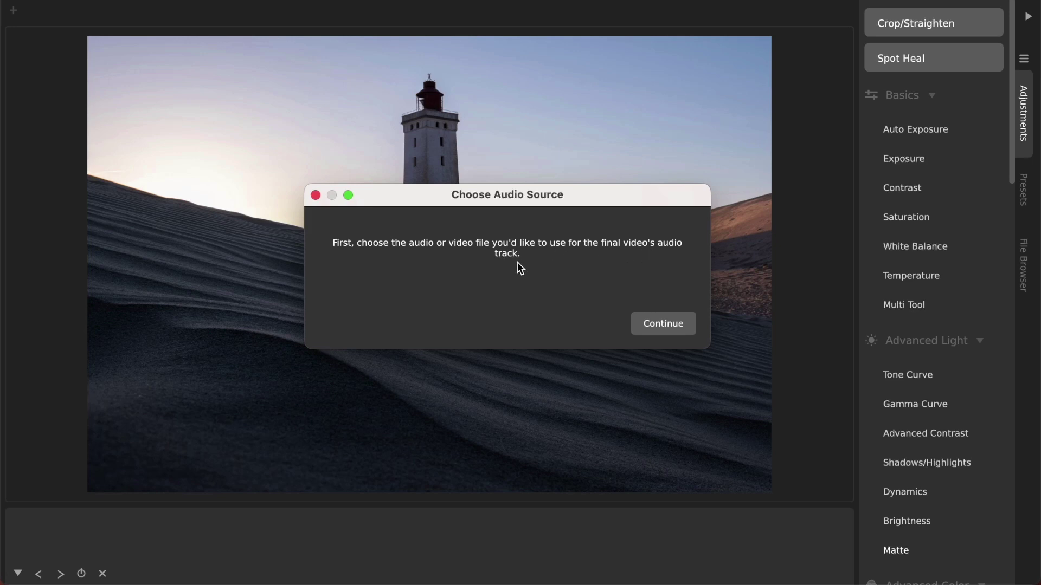
pyautogui.click(662, 321)
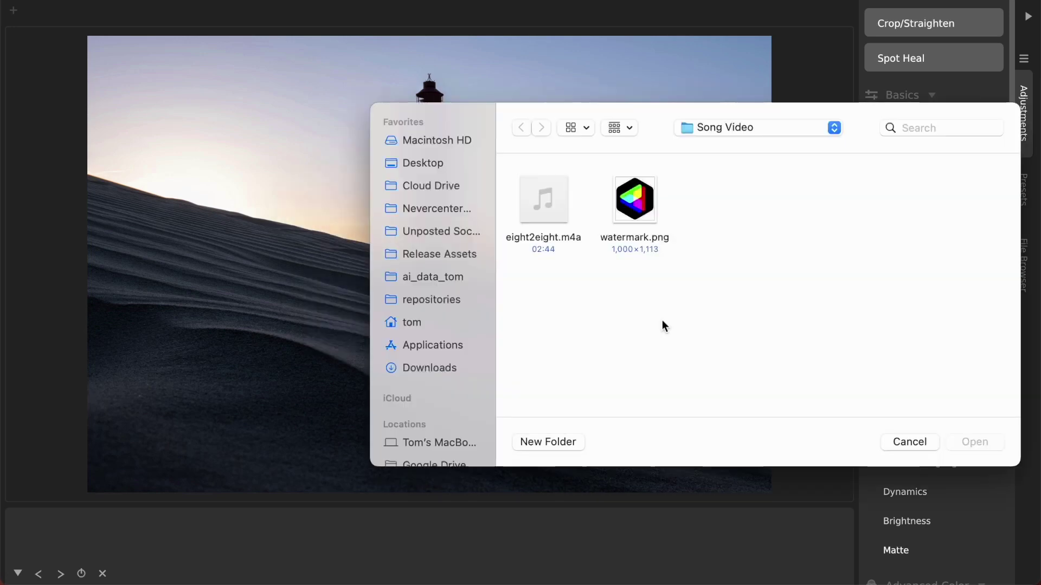
pyautogui.doubleClick(554, 213)
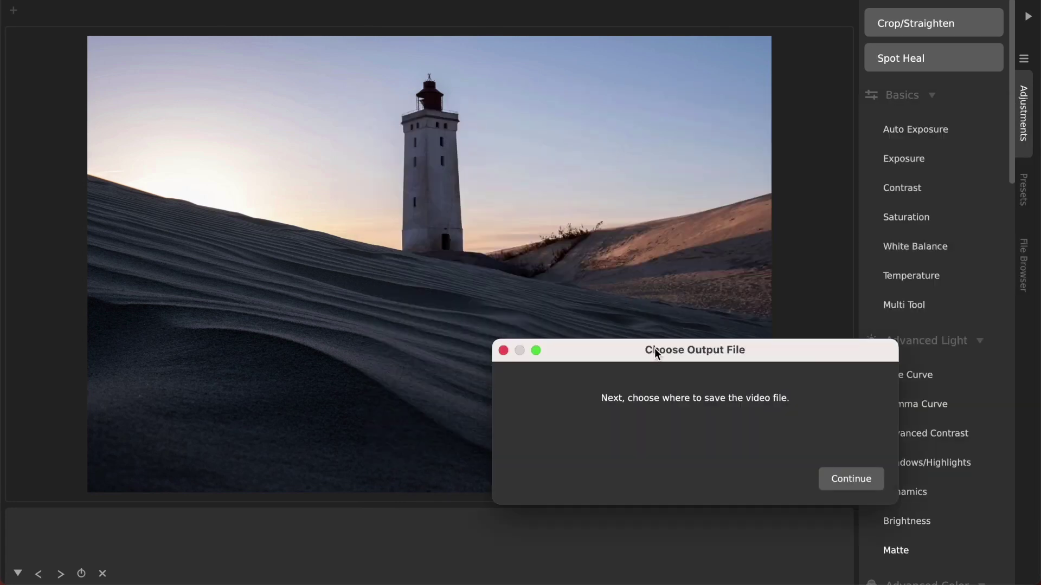
pyautogui.moveTo(655, 348); pyautogui.dragTo(532, 262)
pyautogui.click(744, 389)
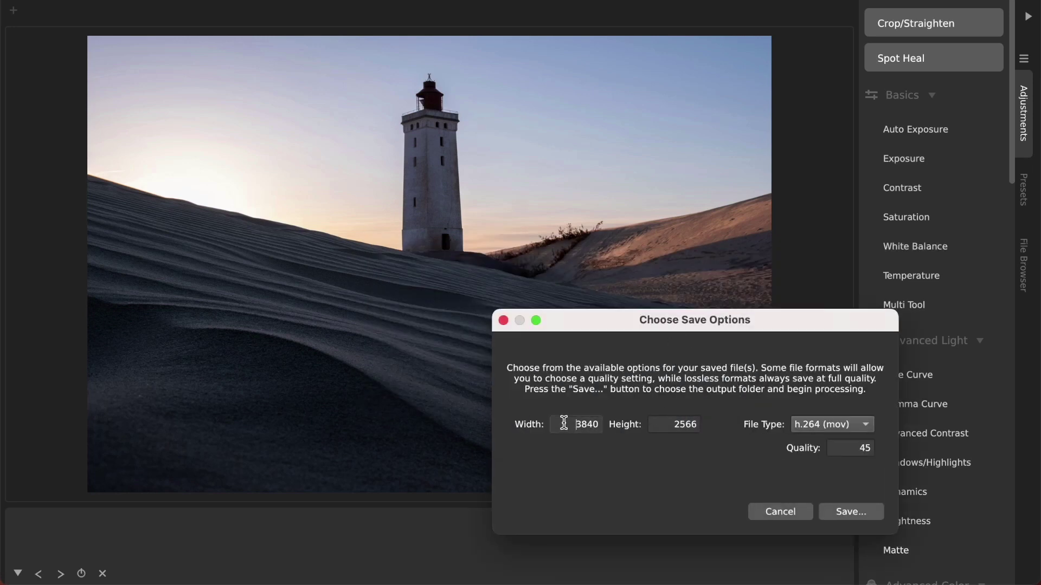
# - Set the video width to 2000 and quality to 85, keeping the h.264 (mov) file type
pyautogui.moveTo(562, 424); pyautogui.dragTo(602, 425)
pyautogui.write('2000')
pyautogui.moveTo(704, 321); pyautogui.dragTo(589, 226)
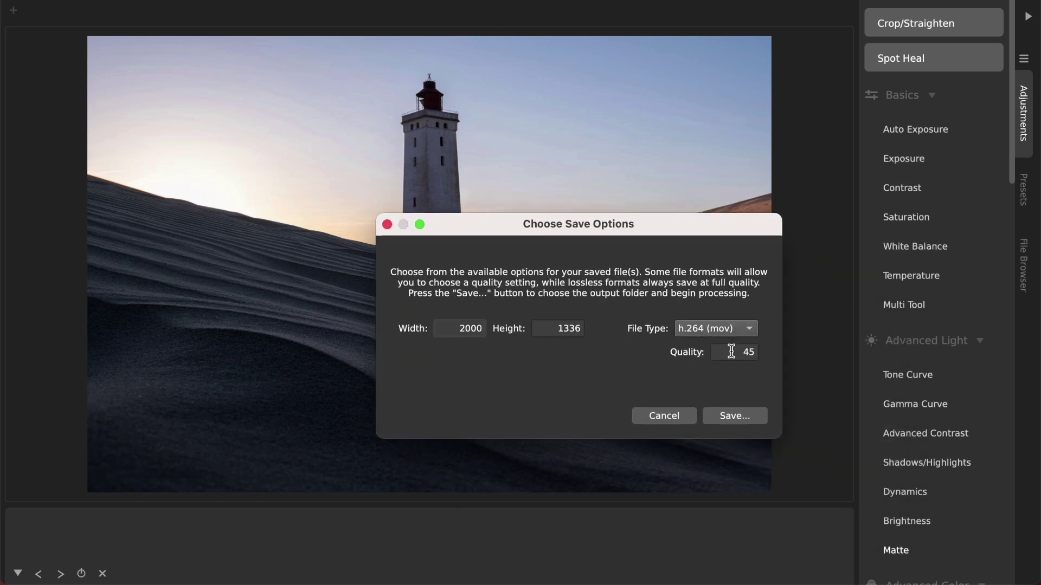
pyautogui.moveTo(729, 352); pyautogui.dragTo(771, 361)
pyautogui.click(721, 329)
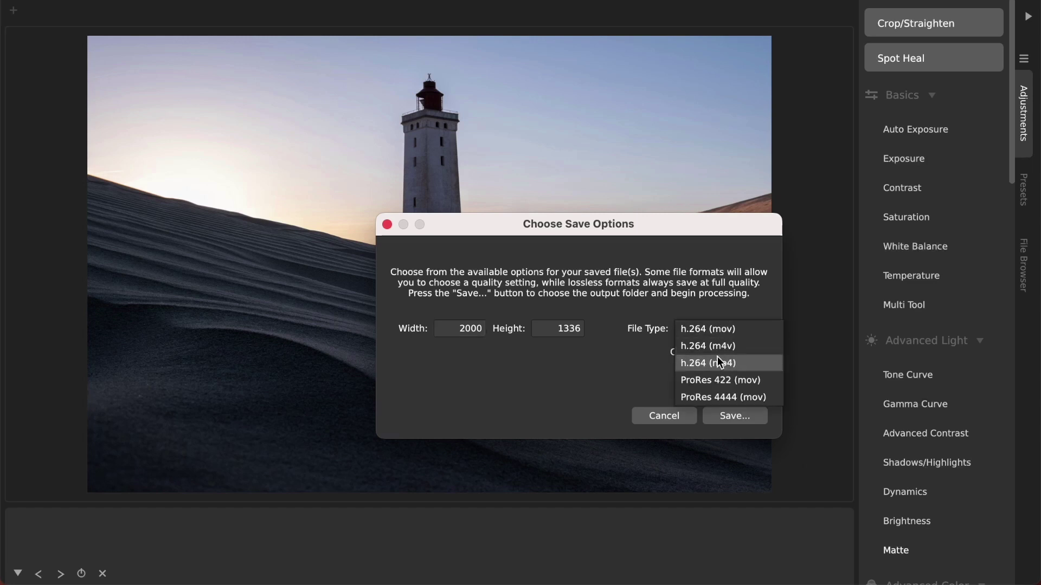
pyautogui.click(717, 301)
# - Save the video as 'my video' in the Song Video folder and select my video.MOV in Finder
pyautogui.click(733, 416)
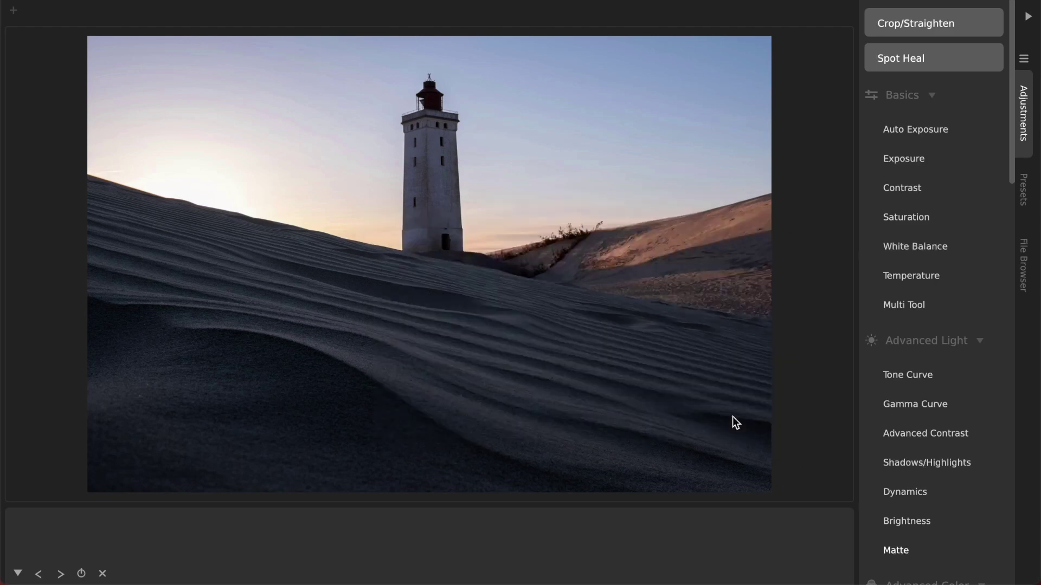
pyautogui.doubleClick(570, 264)
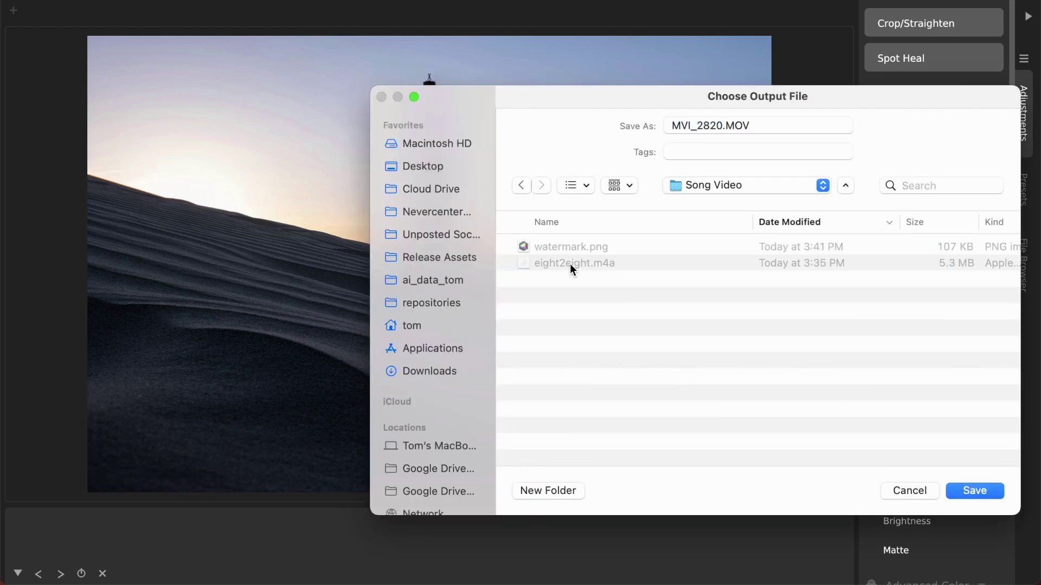
pyautogui.click(725, 125)
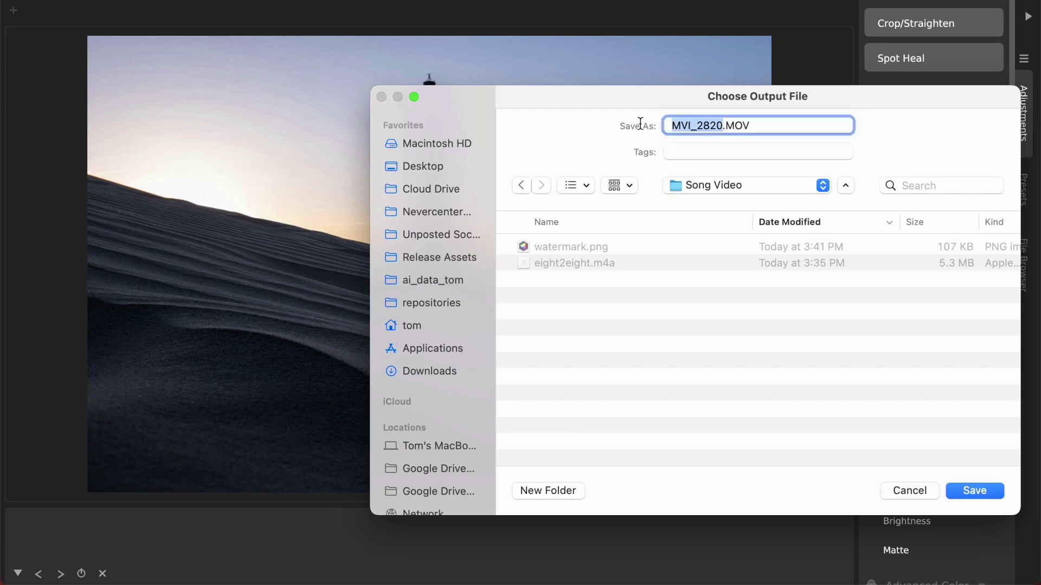
pyautogui.write('my video')
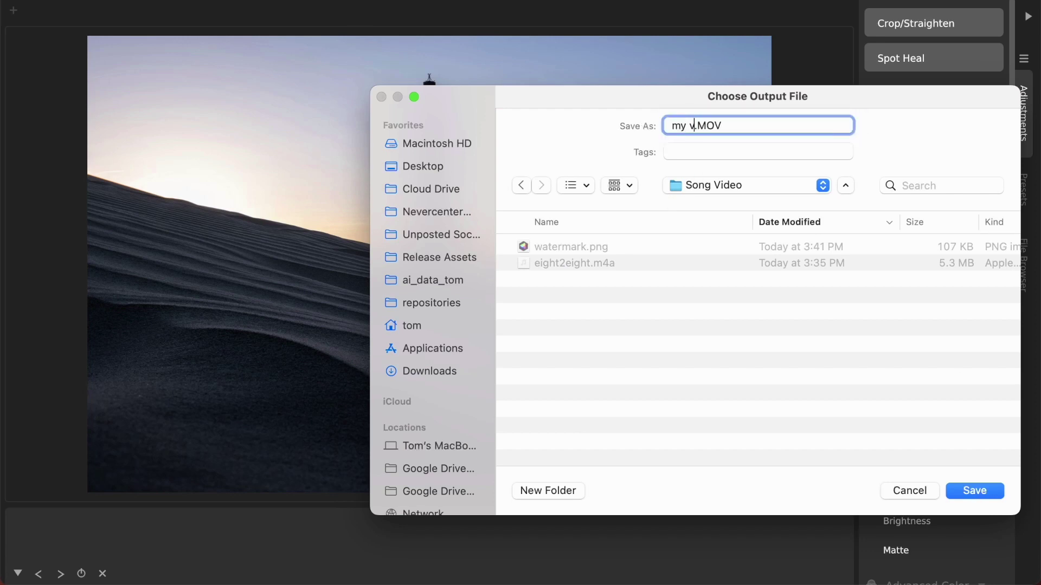
pyautogui.press('Return')
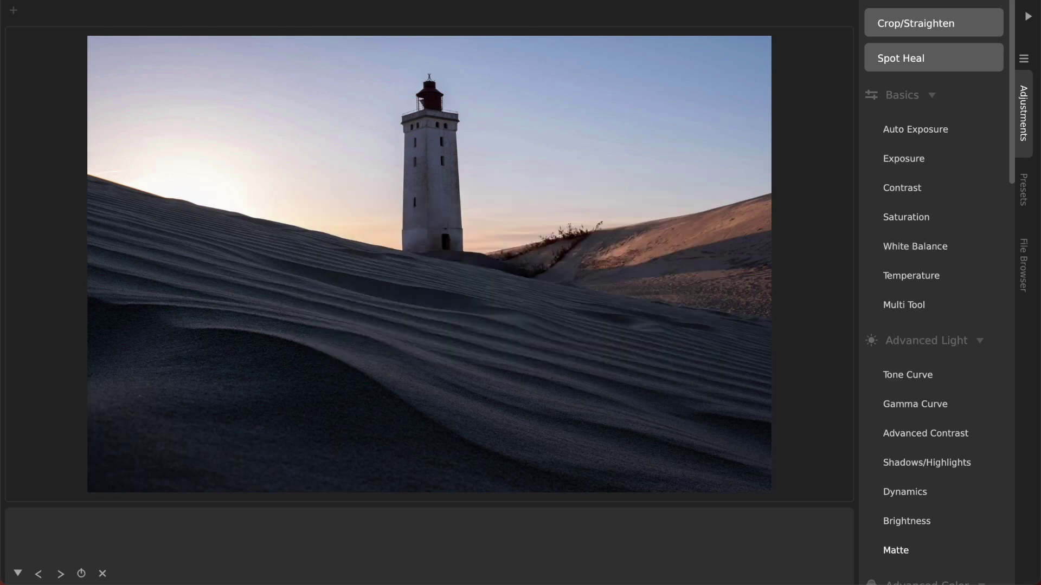
pyautogui.moveTo(1019, 241); pyautogui.dragTo(558, 129)
pyautogui.click(510, 223)
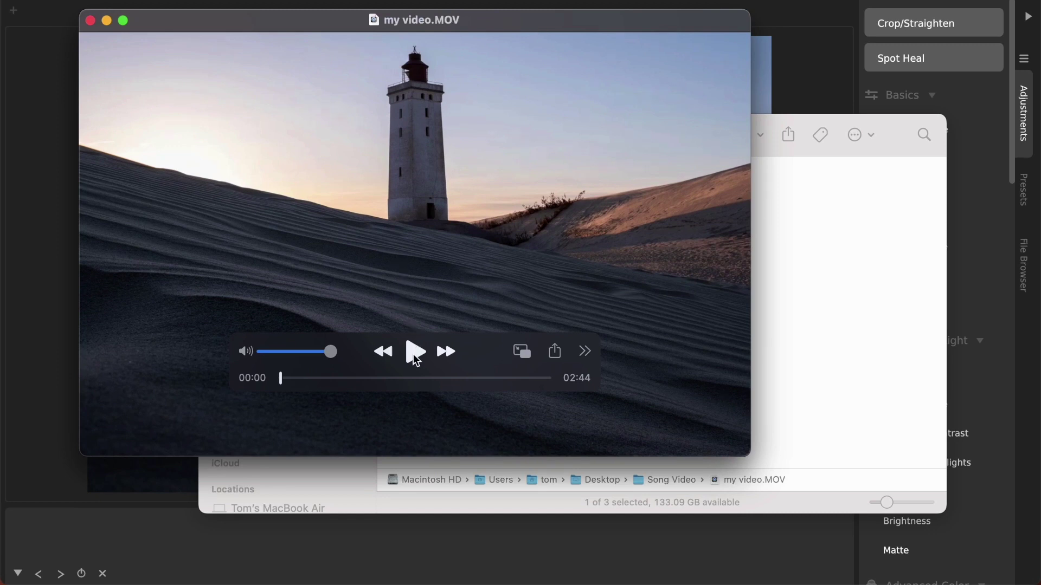
# - Play and pause my video.MOV in QuickTime, then close the player and the Song Video folder
pyautogui.click(414, 355)
pyautogui.click(415, 354)
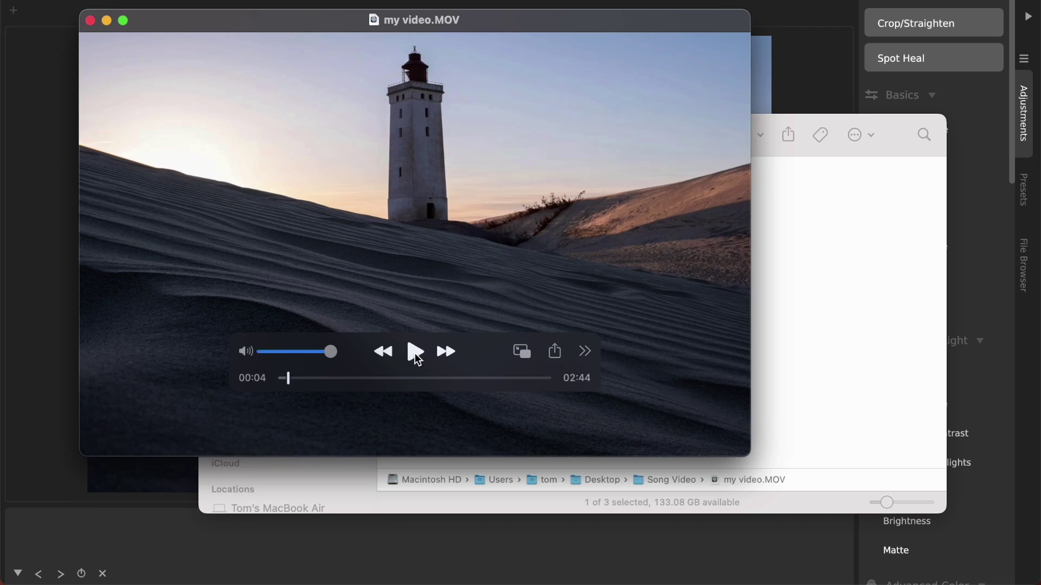
pyautogui.click(87, 24)
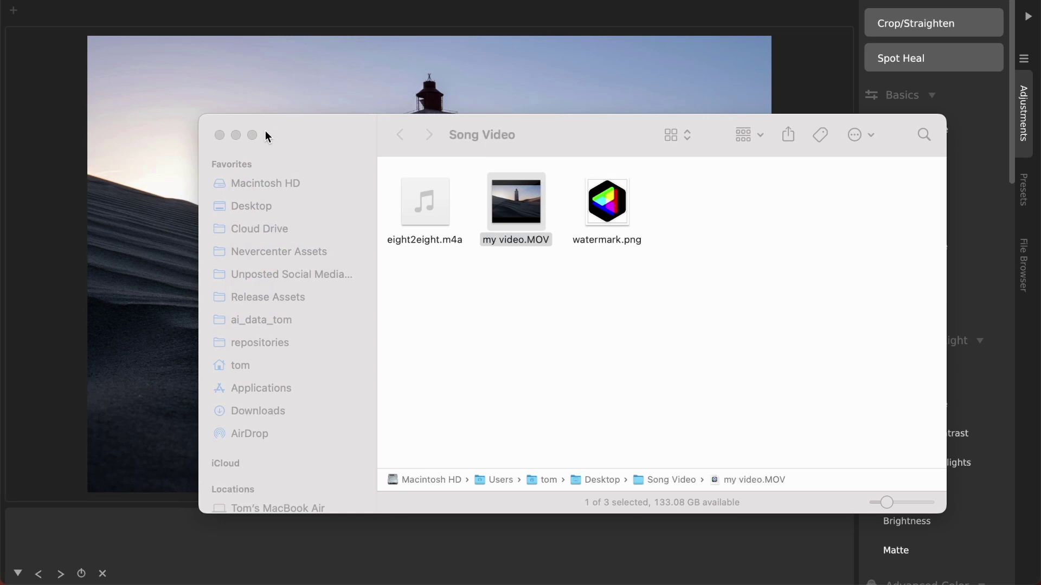
pyautogui.click(219, 135)
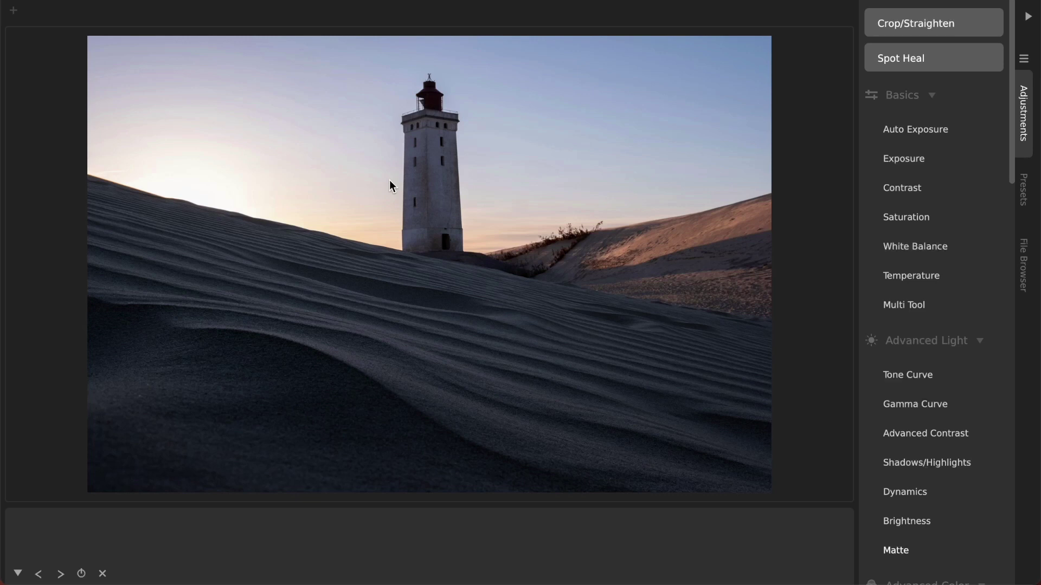
# - Add a Text Overlay reading 'My Awesome Song' to the lighthouse photo
pyautogui.moveTo(884, 304)
pyautogui.scroll(-15, 914, 164)
pyautogui.scroll(-5, 914, 164)
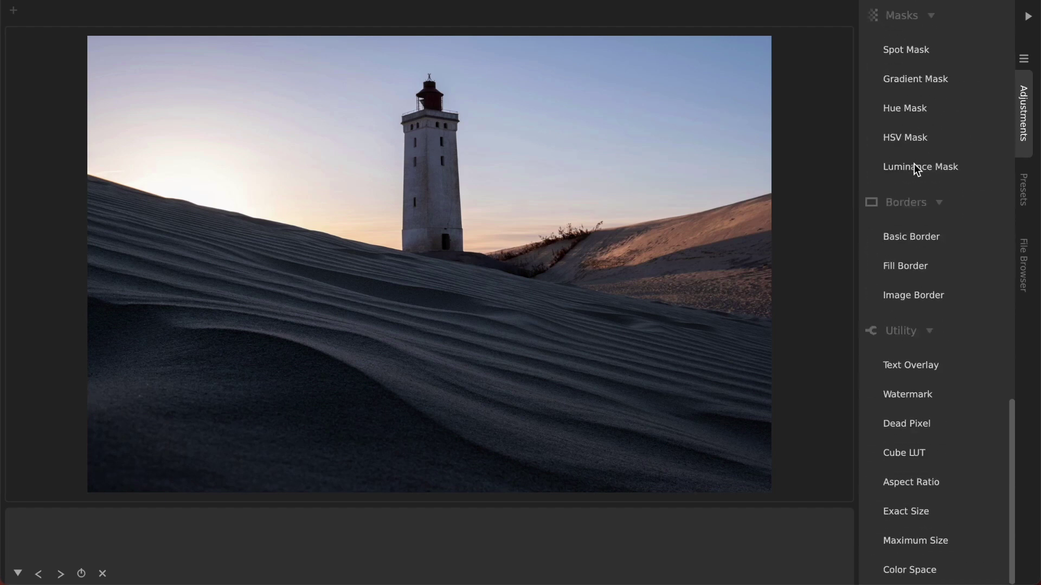
pyautogui.moveTo(906, 364)
pyautogui.click(919, 369)
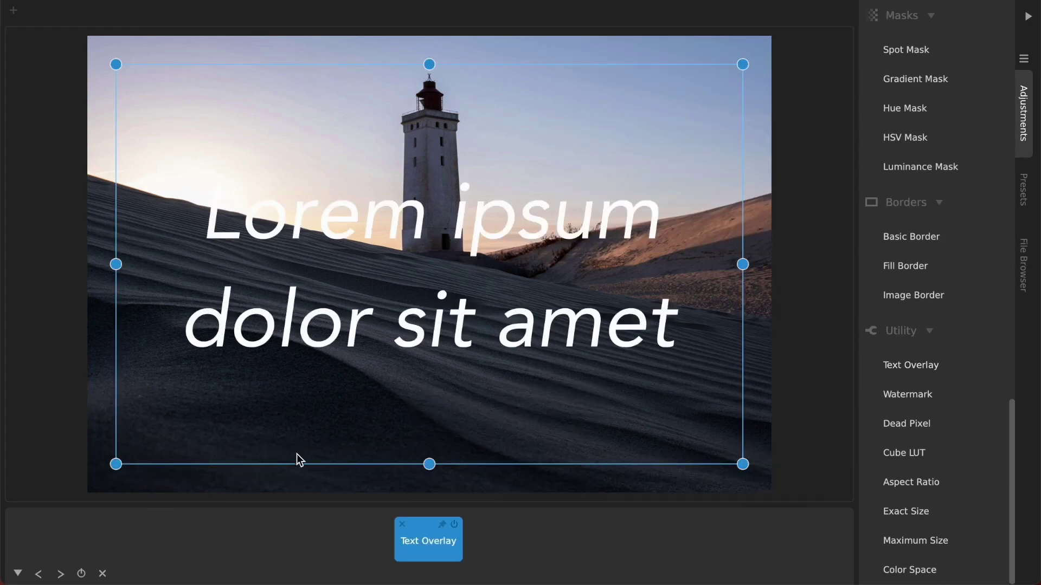
pyautogui.moveTo(431, 534)
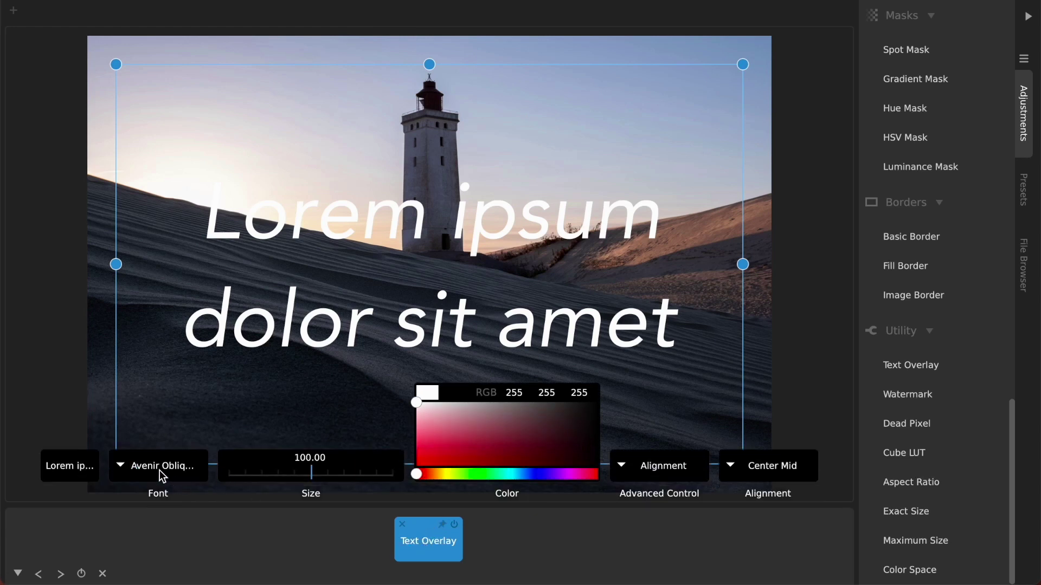
pyautogui.click(63, 466)
pyautogui.moveTo(635, 351); pyautogui.dragTo(485, 342)
pyautogui.write('My Awe')
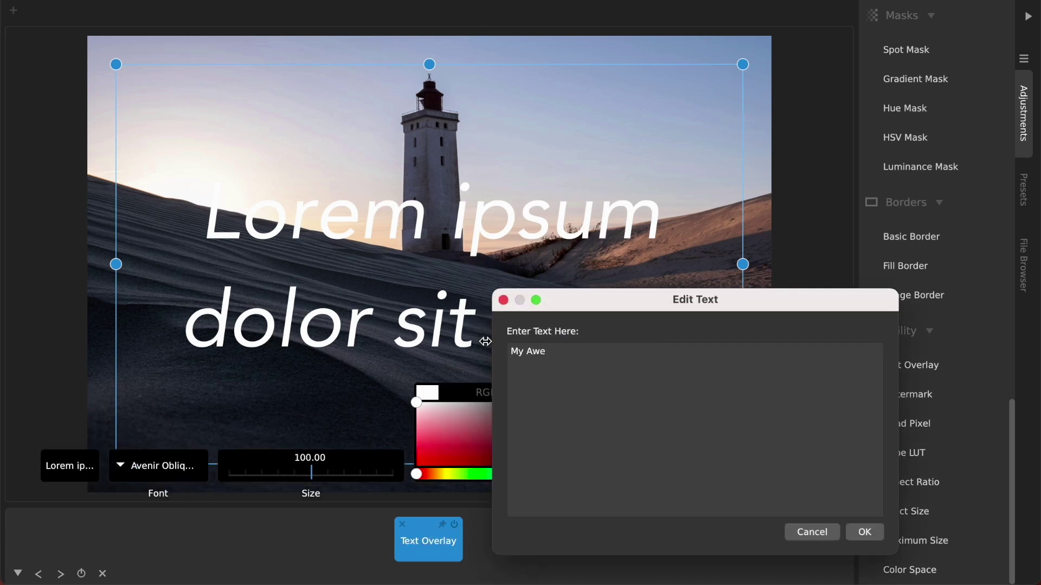
pyautogui.write('some Song')
pyautogui.click(871, 534)
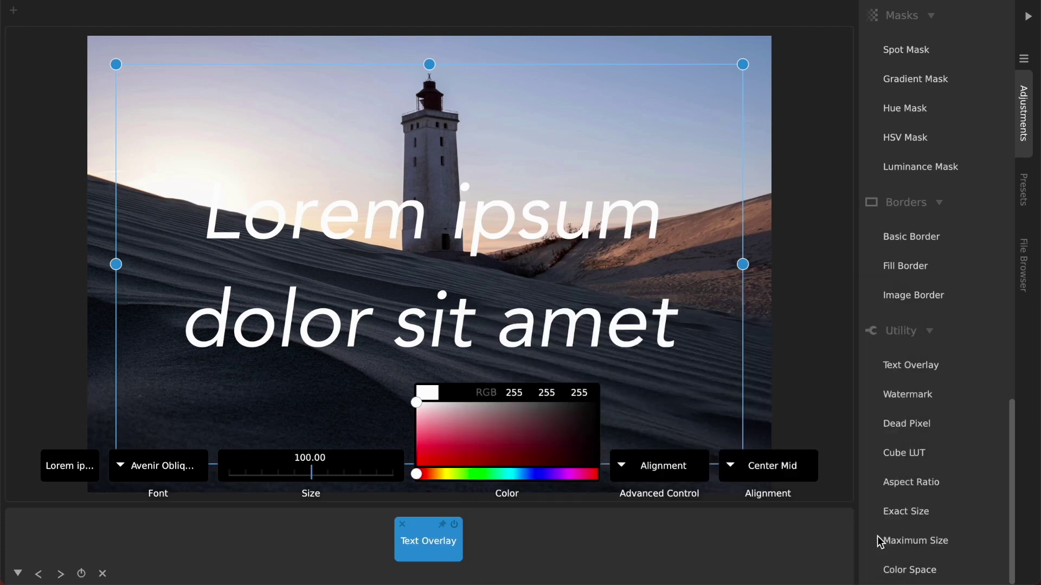
# - Set the title font to Century Gothic Bold at roughly size 72
pyautogui.click(173, 466)
pyautogui.press('Down')
pyautogui.press('Down')
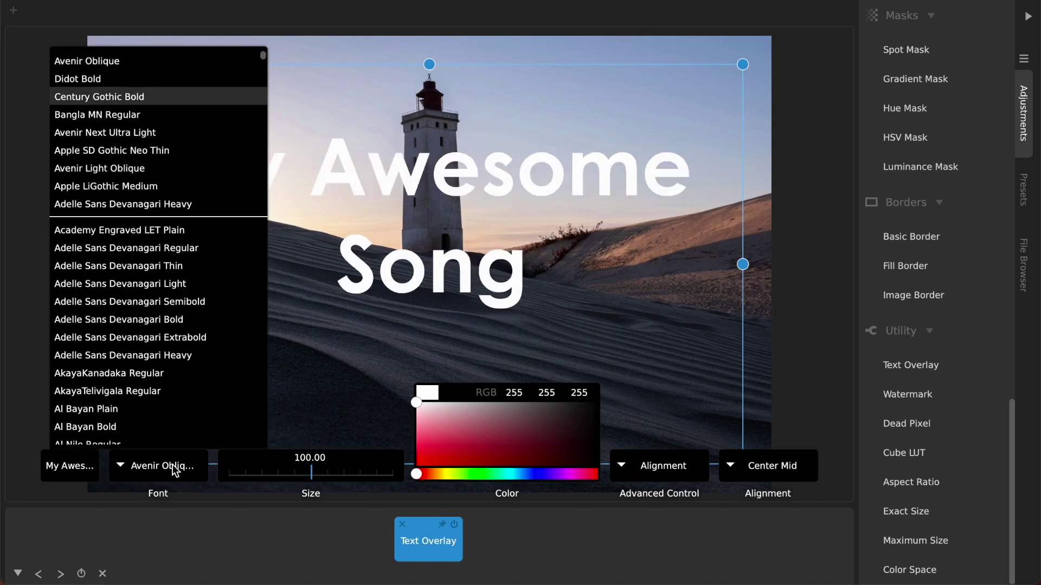
pyautogui.press('Return')
pyautogui.moveTo(268, 459); pyautogui.dragTo(311, 473)
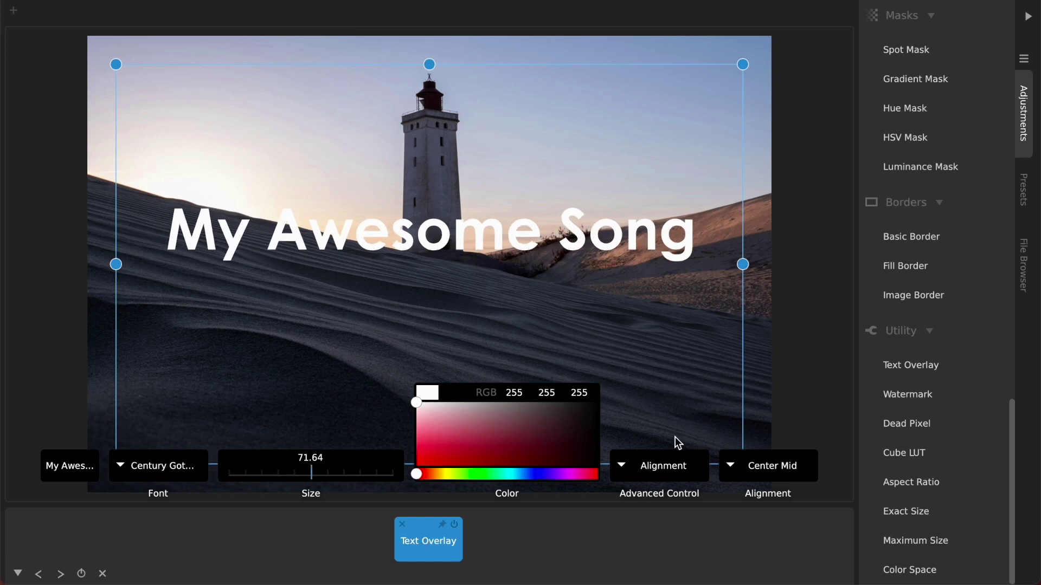
# - Strengthen the title's drop shadow to about 61 and widen its radius to about 59
pyautogui.click(676, 466)
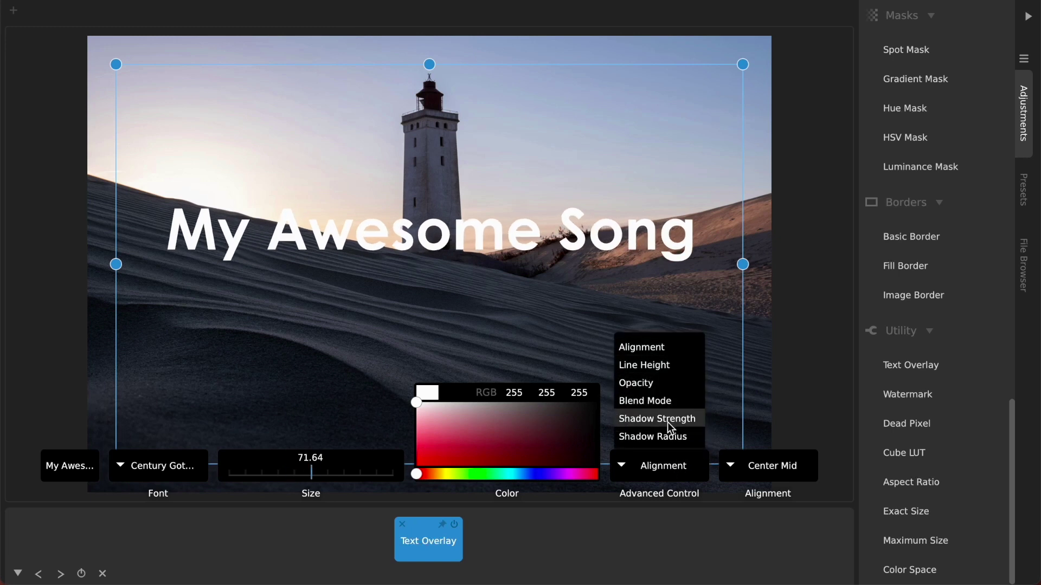
pyautogui.click(668, 422)
pyautogui.moveTo(701, 470); pyautogui.dragTo(753, 481)
pyautogui.click(618, 465)
pyautogui.click(620, 435)
pyautogui.click(601, 540)
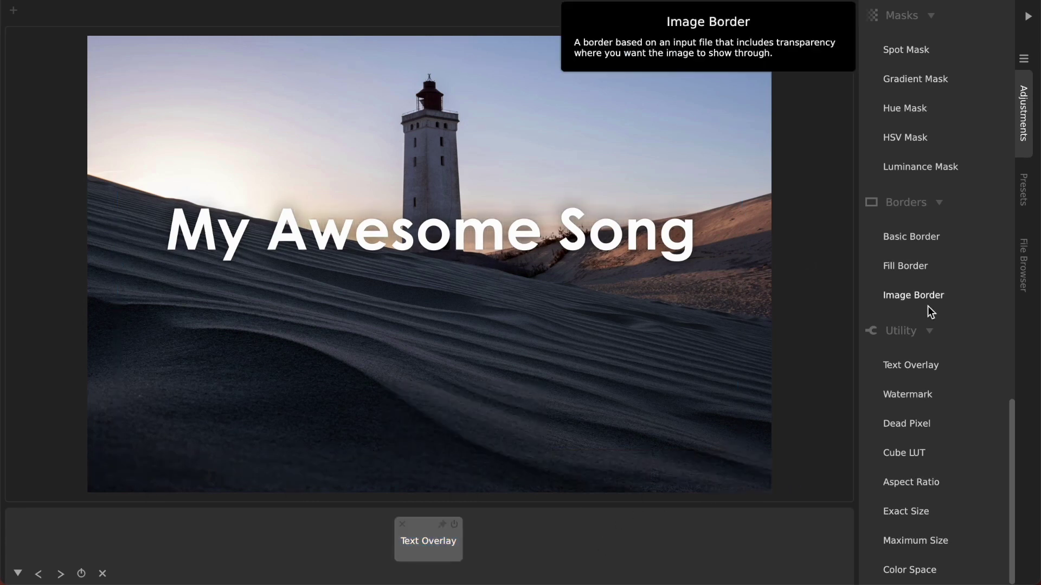
# - Add watermark.png as a Watermark with offset ~20 and scale ~12, then go to the next photo
pyautogui.click(913, 395)
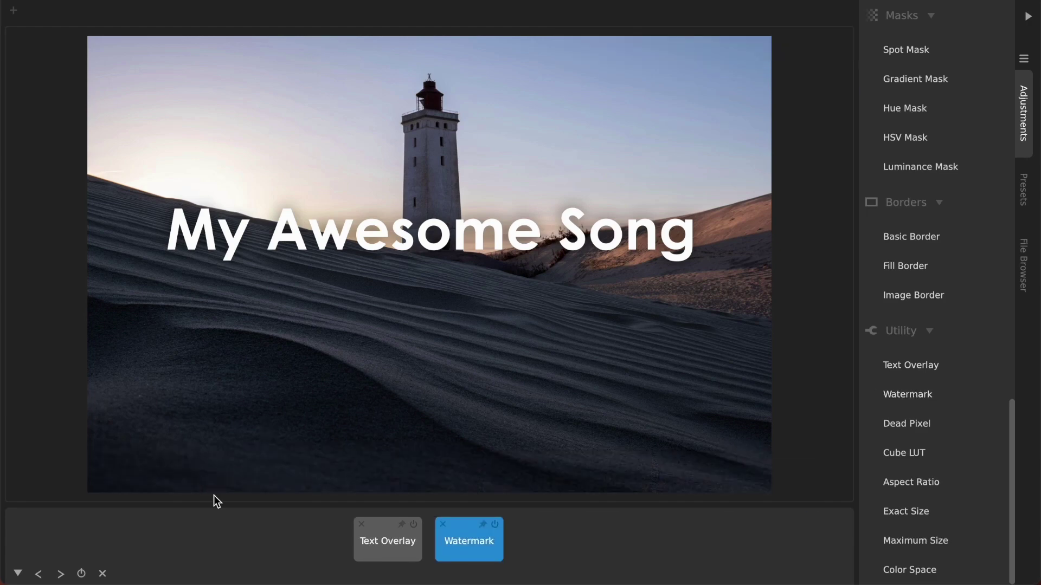
pyautogui.click(179, 468)
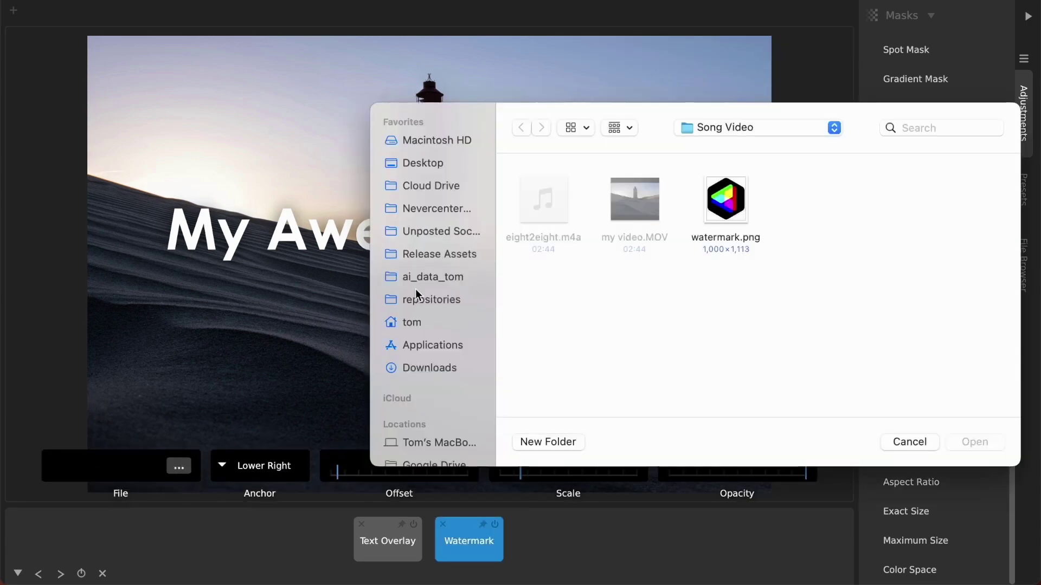
pyautogui.doubleClick(717, 211)
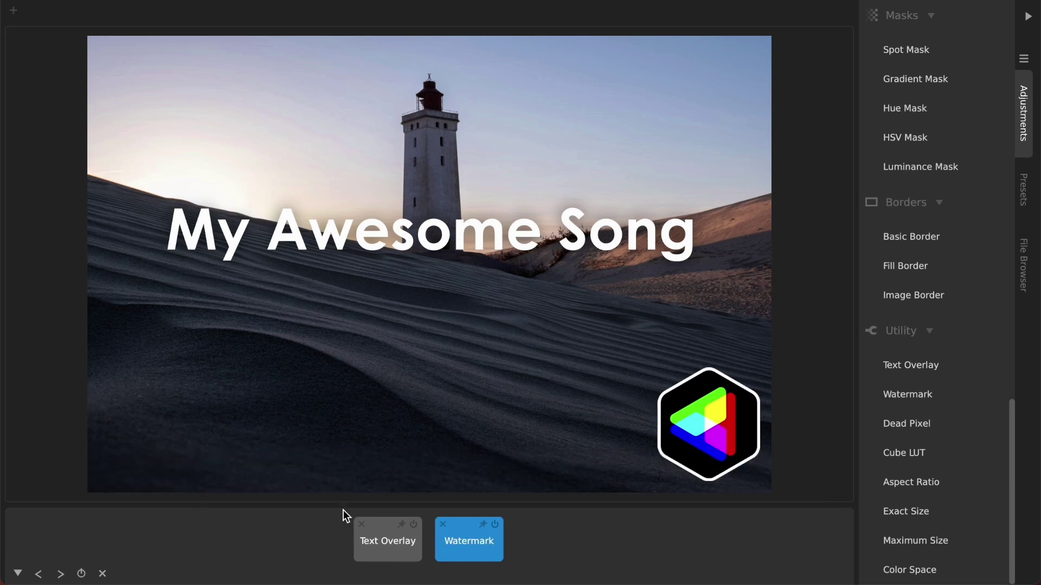
pyautogui.moveTo(349, 475)
pyautogui.mouseDown()
pyautogui.moveTo(369, 474)
pyautogui.moveTo(358, 473)
pyautogui.mouseUp()
pyautogui.moveTo(510, 473); pyautogui.dragTo(522, 480)
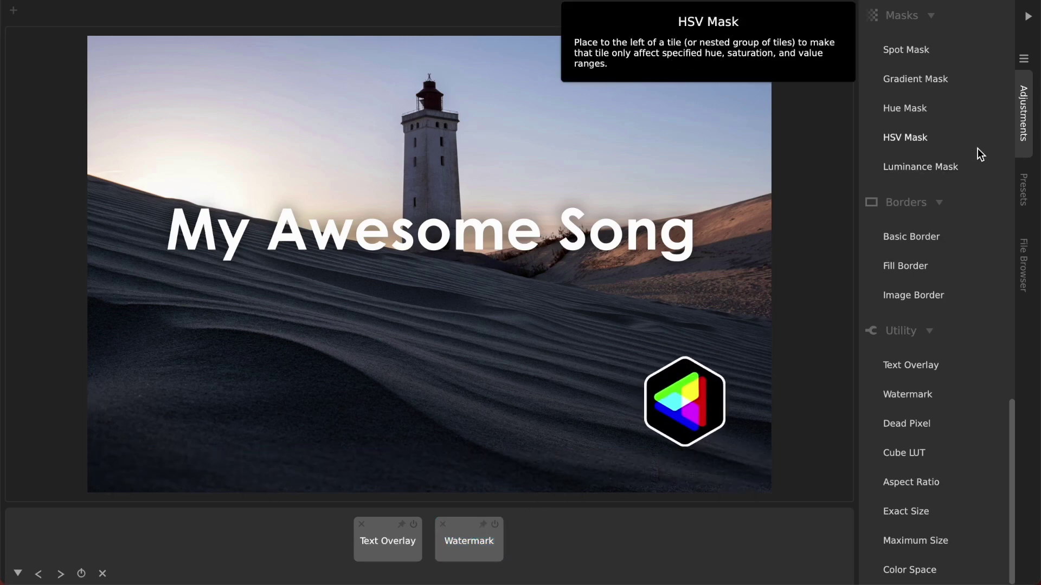
pyautogui.scroll(3, 928, 225)
pyautogui.scroll(8, 928, 223)
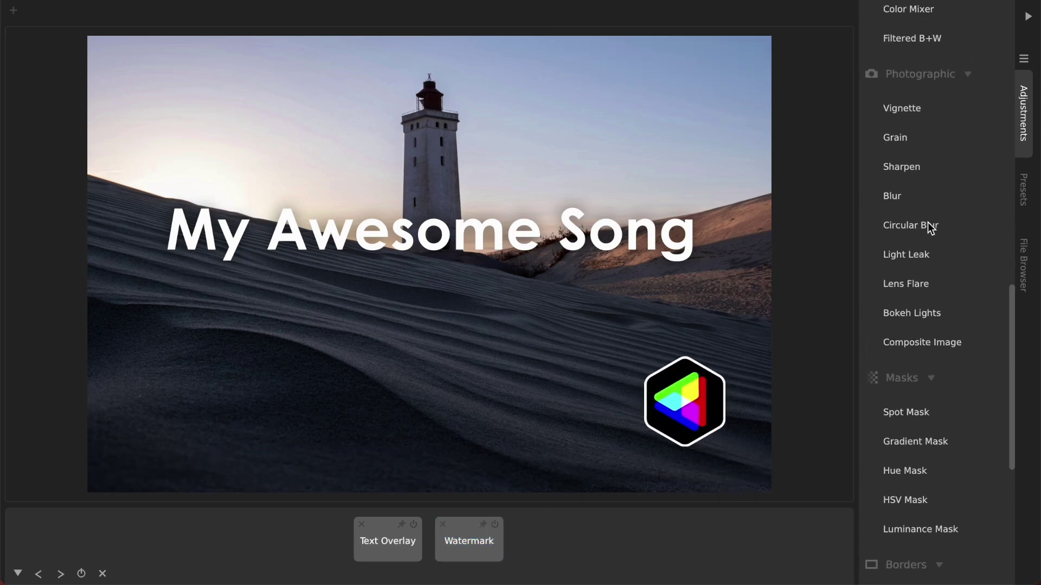
pyautogui.moveTo(915, 344)
pyautogui.press('Right')
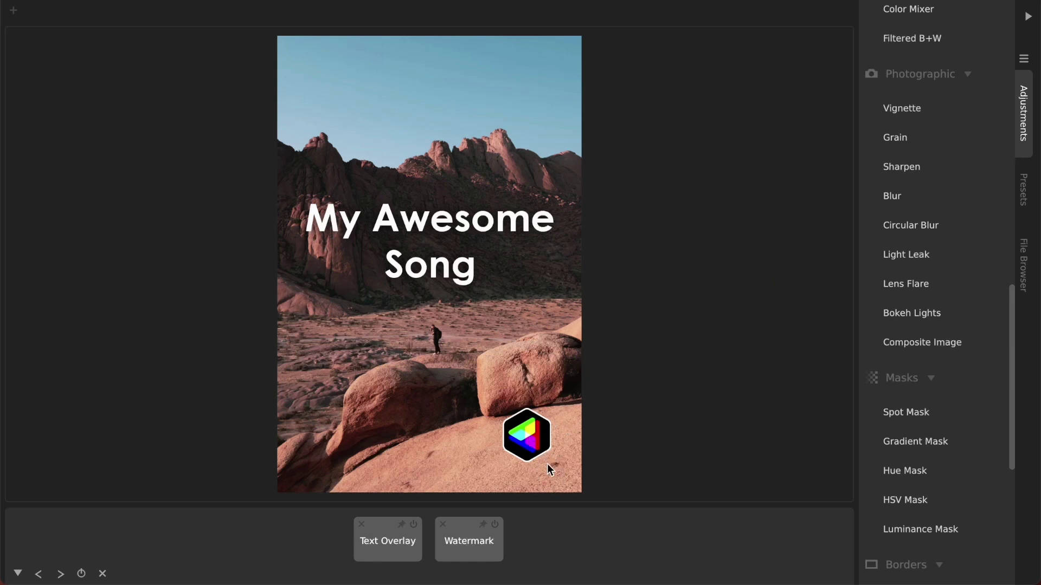
# - Keep the watermark anchored Lower Right, then step through photos back to the lighthouse image
pyautogui.click(464, 553)
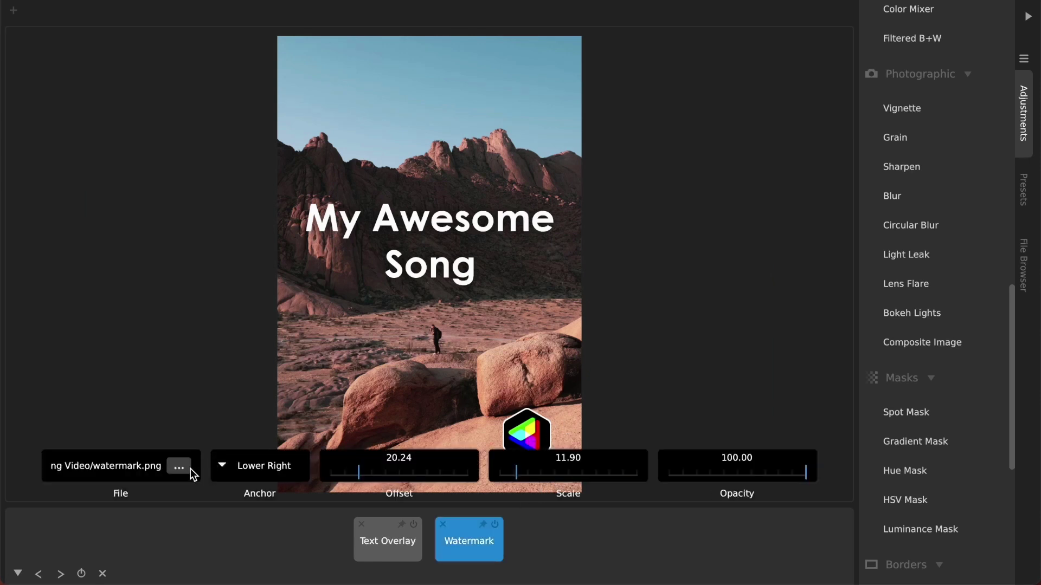
pyautogui.click(246, 468)
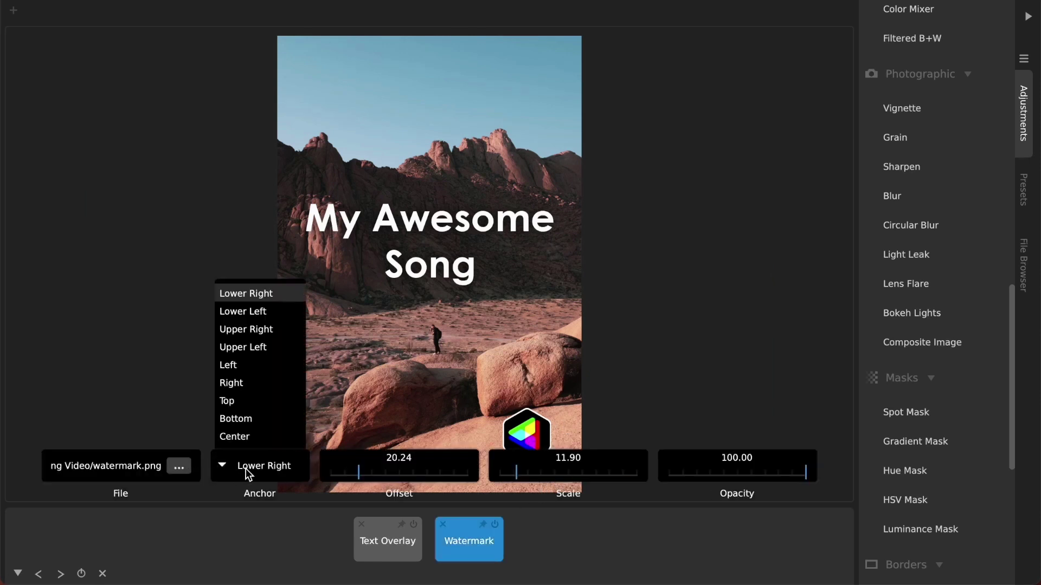
pyautogui.click(253, 296)
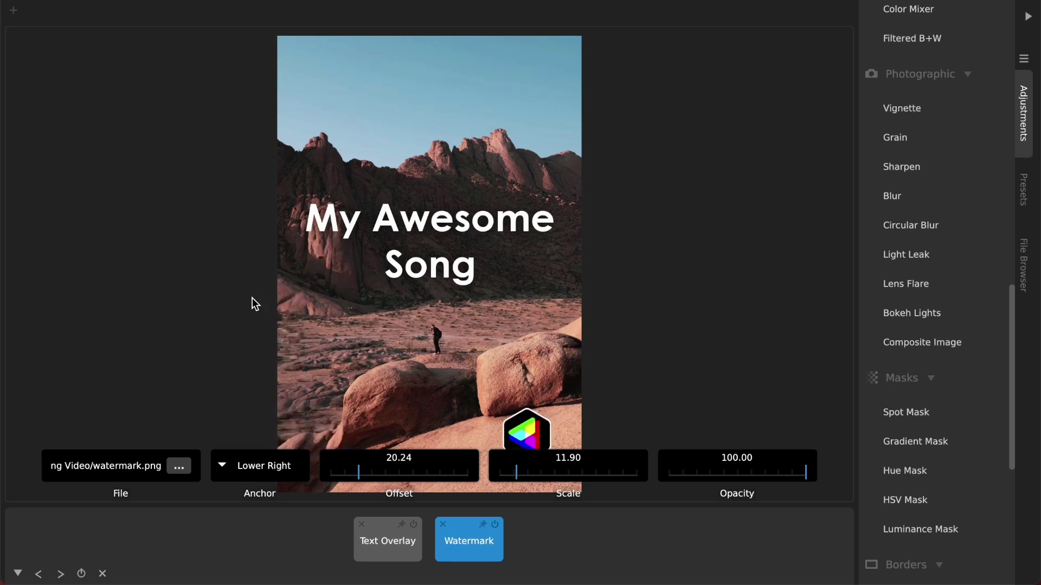
pyautogui.click(258, 540)
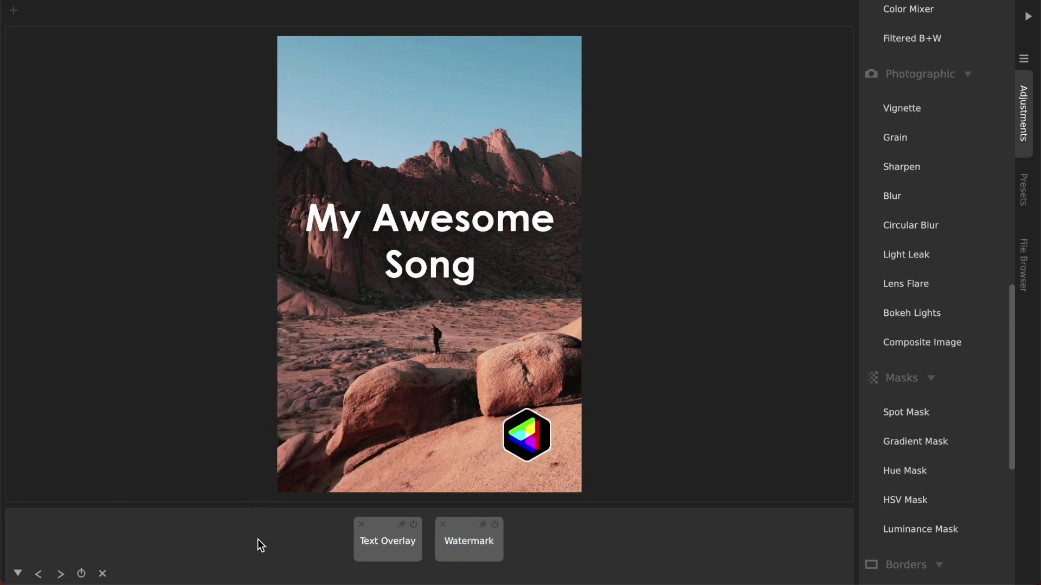
pyautogui.click(477, 553)
pyautogui.click(409, 547)
pyautogui.click(559, 553)
pyautogui.press('Right')
pyautogui.press('Left')
pyautogui.press('Left')
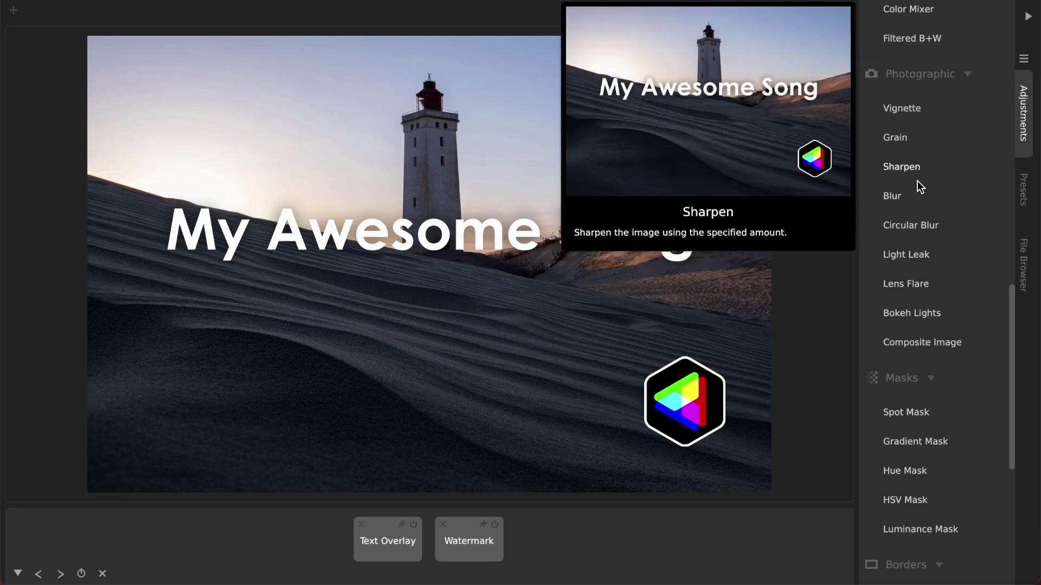
# - Add an Exact Size adjustment with width 1920 and height 1080
pyautogui.scroll(-3, 917, 184)
pyautogui.scroll(-3, 916, 185)
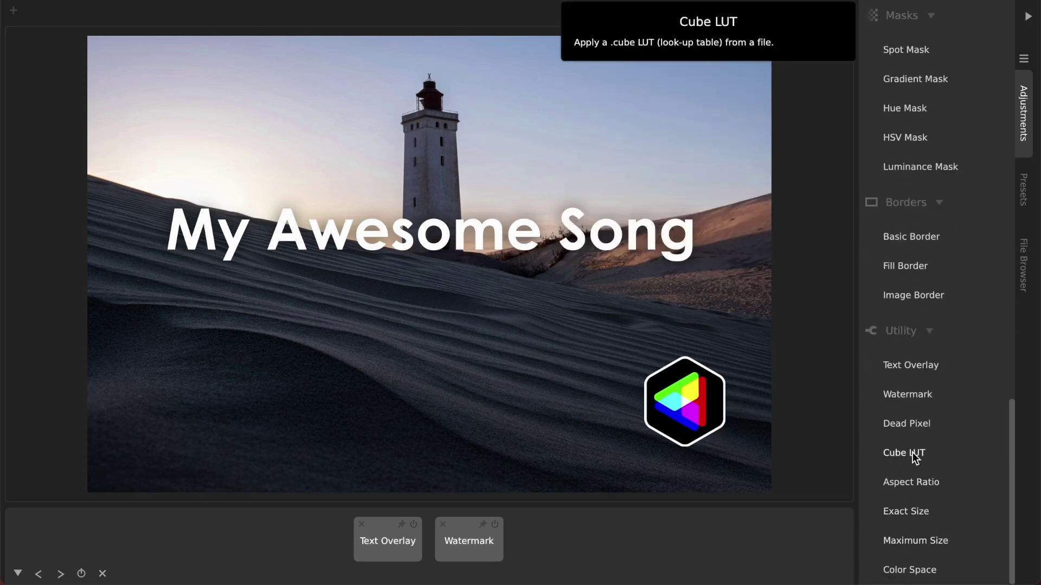
pyautogui.click(911, 511)
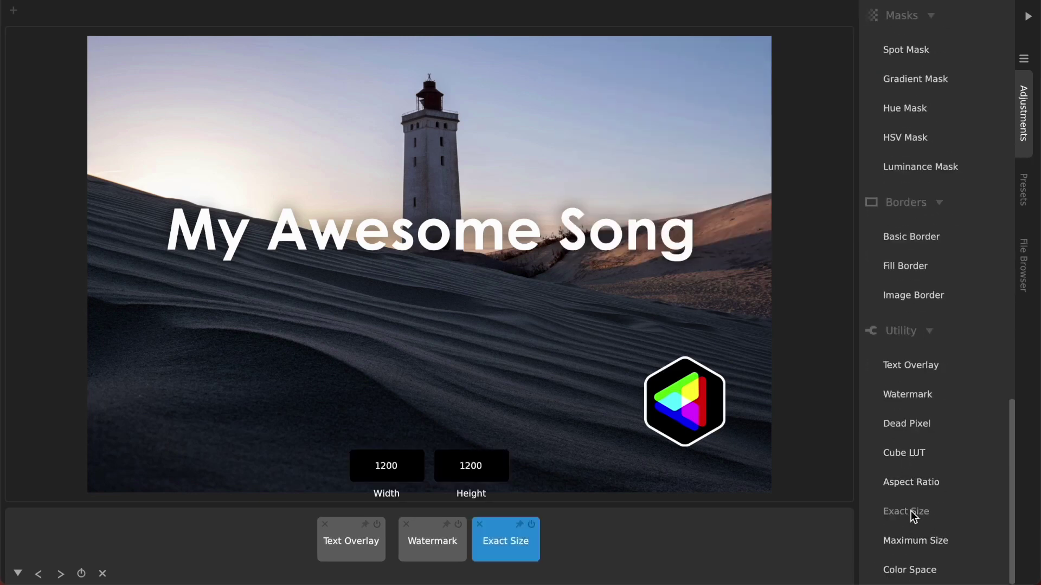
pyautogui.doubleClick(401, 470)
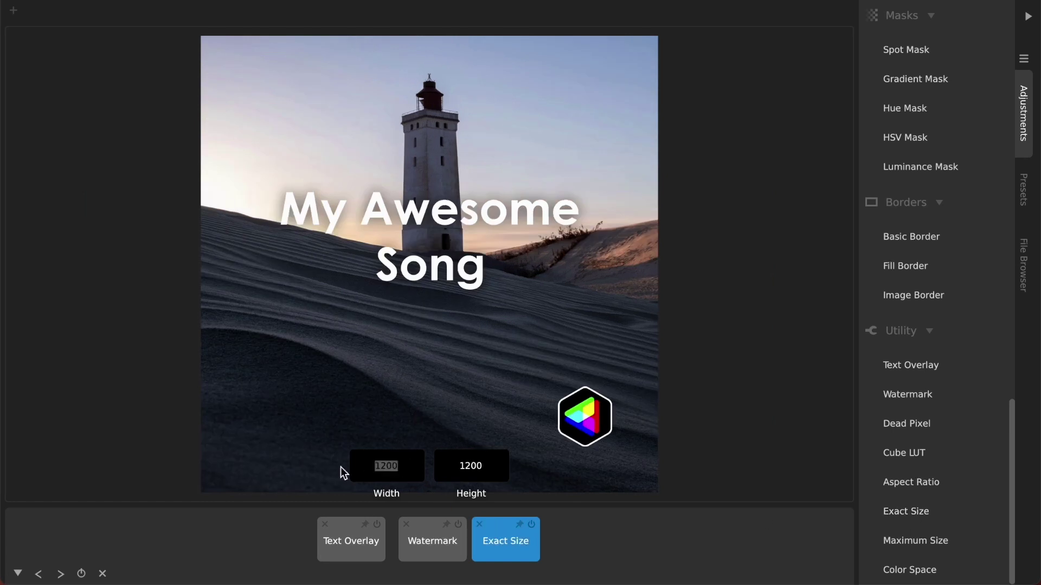
pyautogui.write('1920')
pyautogui.press('Tab')
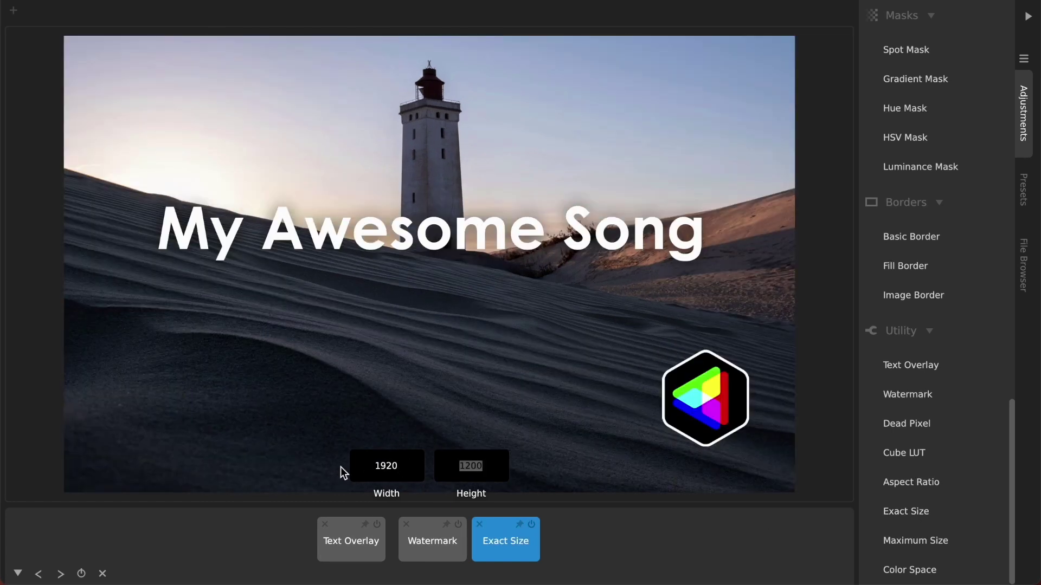
pyautogui.write('1080')
pyautogui.press('Return')
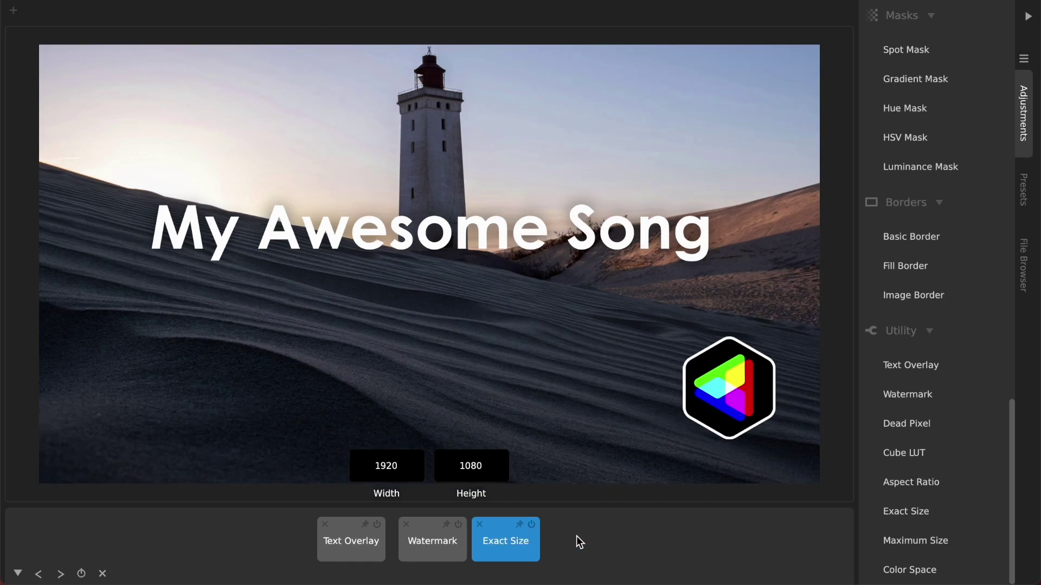
pyautogui.click(576, 540)
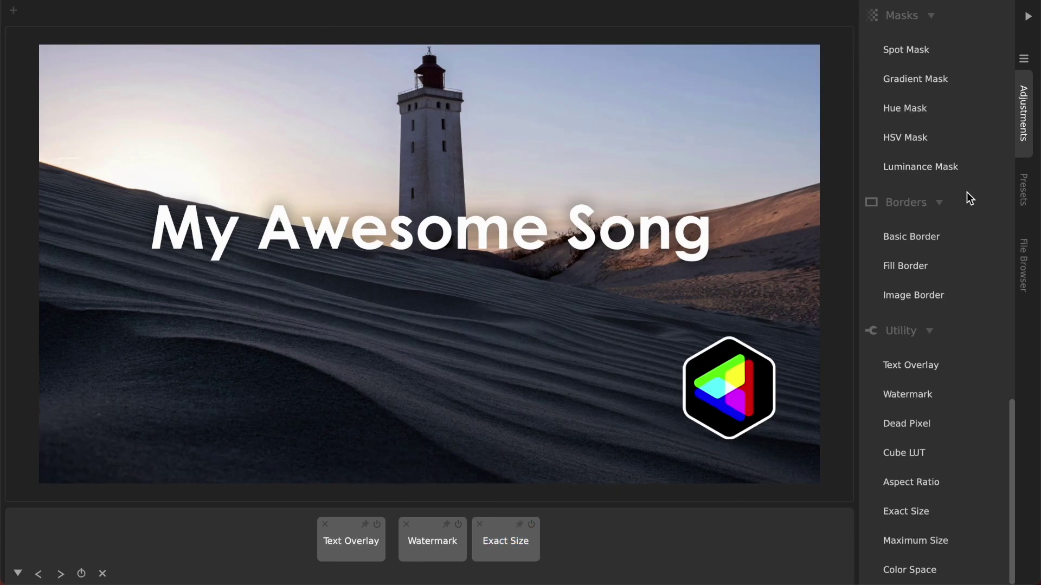
pyautogui.scroll(15, 967, 191)
# - Move the crop frame toward the top of the lighthouse photo and apply the crop
pyautogui.click(932, 27)
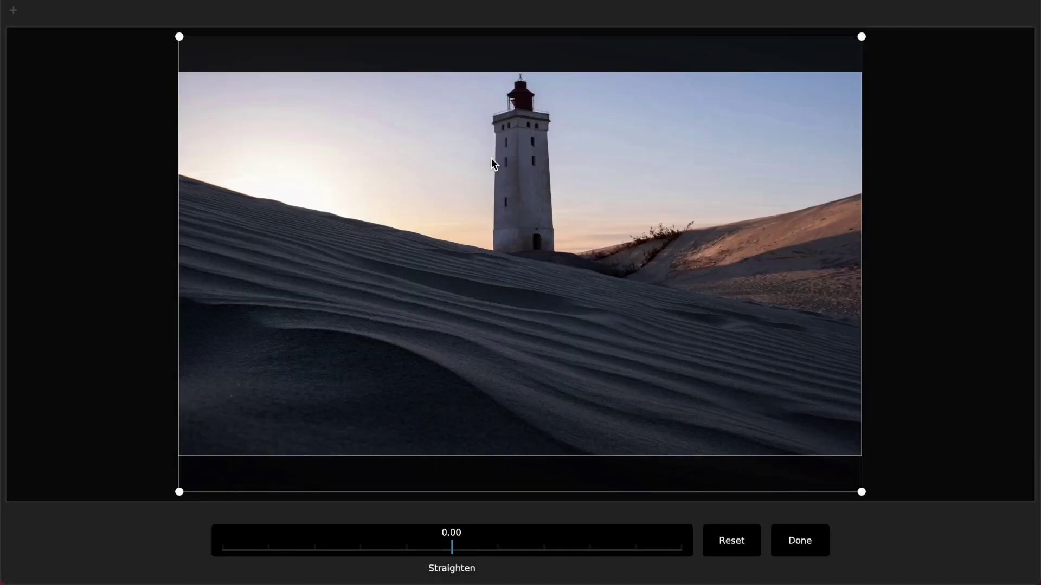
pyautogui.moveTo(459, 122)
pyautogui.mouseDown()
pyautogui.moveTo(466, 267)
pyautogui.moveTo(470, 106)
pyautogui.mouseUp()
pyautogui.moveTo(469, 165); pyautogui.dragTo(468, 112)
pyautogui.press('Return')
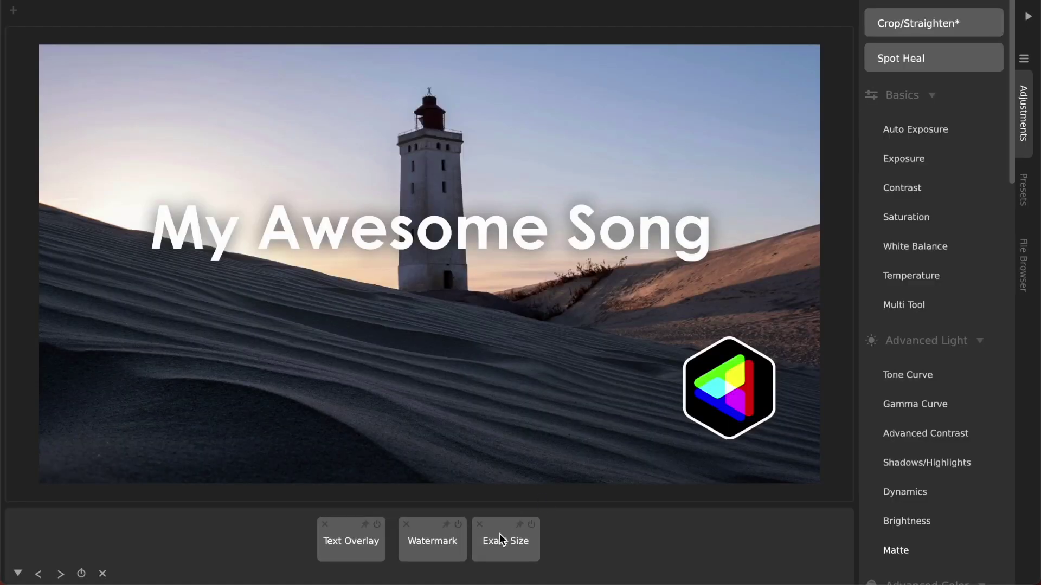
# - Review the title text, watermark and output size adjustment settings
pyautogui.click(347, 543)
pyautogui.click(432, 542)
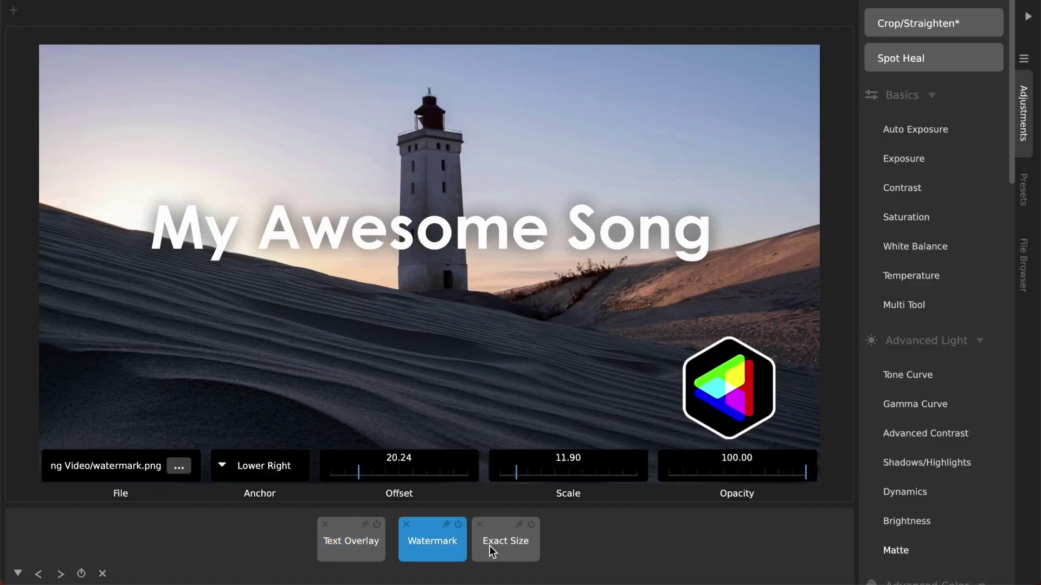
pyautogui.click(494, 545)
pyautogui.click(428, 551)
# - Check the title, watermark and output size settings once more before saving
pyautogui.click(361, 545)
pyautogui.click(444, 550)
pyautogui.click(498, 550)
pyautogui.click(546, 548)
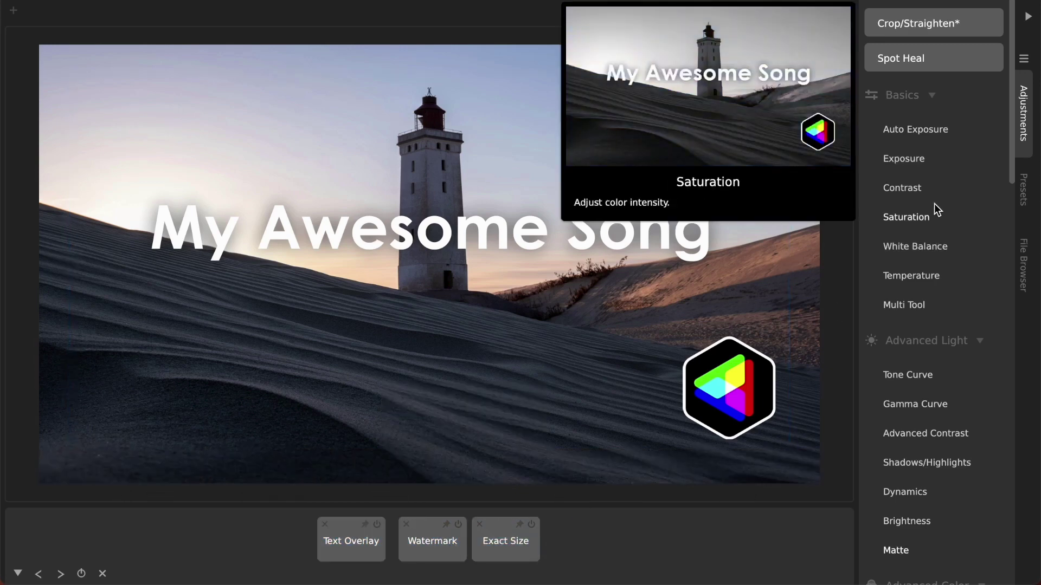
# - Save the current adjustments as 'Podcast Video Preset' and apply it from My Presets
pyautogui.click(1024, 190)
pyautogui.scroll(3, 916, 215)
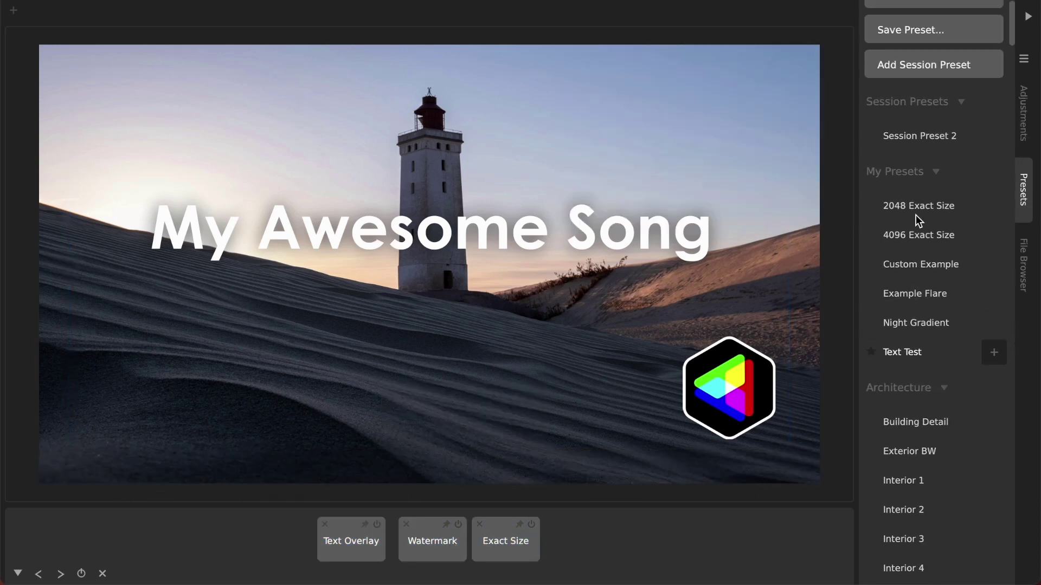
pyautogui.hotkey('ctrl', 's')
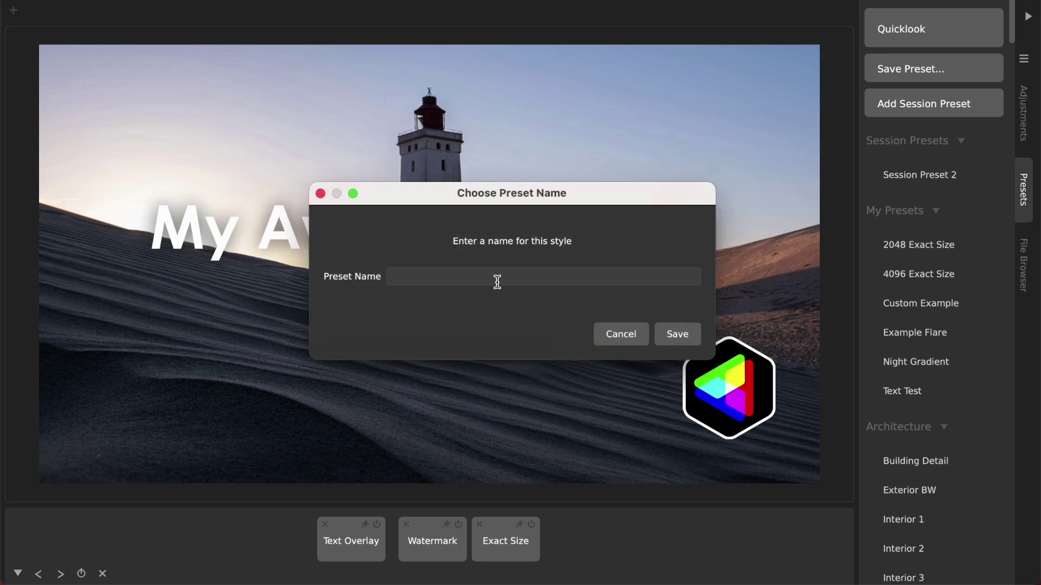
pyautogui.write('Podcast Video Preset')
pyautogui.press('Return')
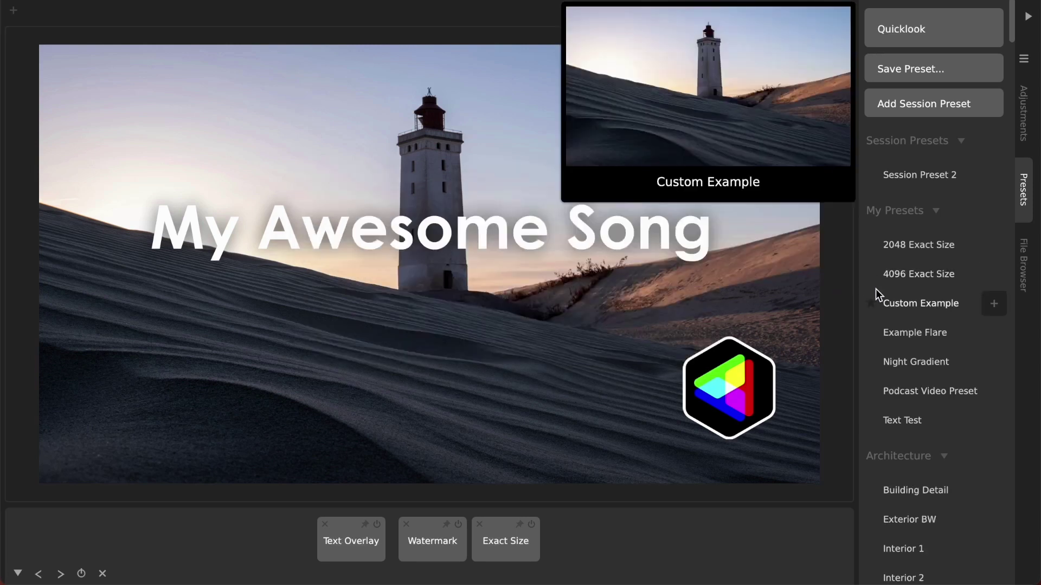
pyautogui.click(922, 392)
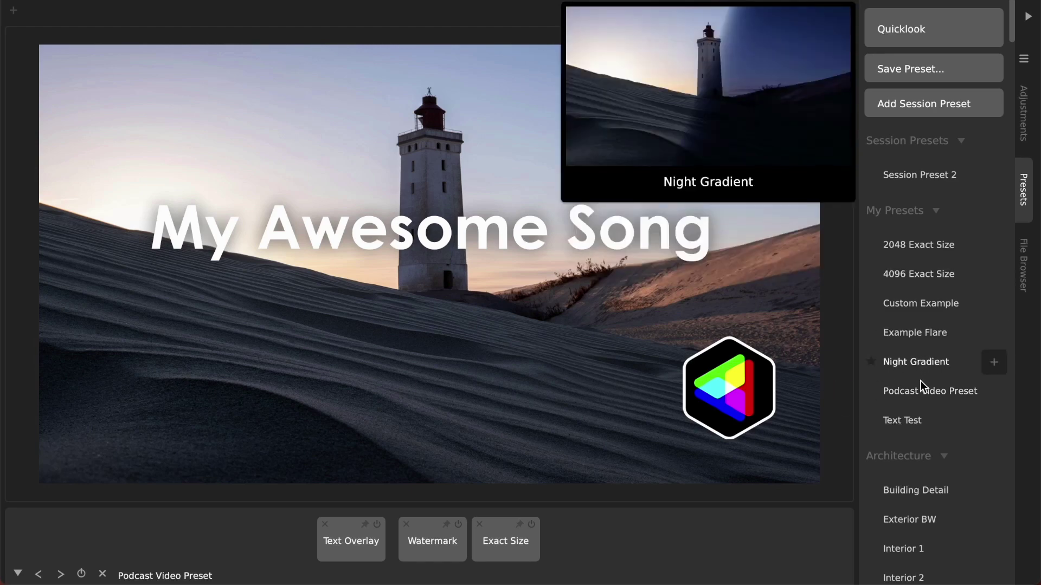
pyautogui.moveTo(914, 393)
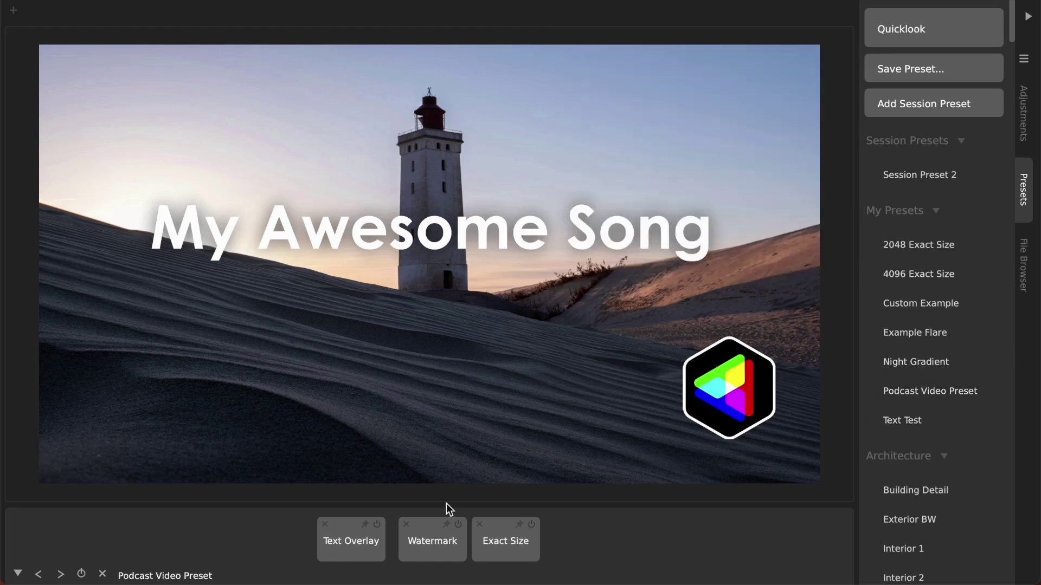
pyautogui.click(365, 548)
pyautogui.click(73, 474)
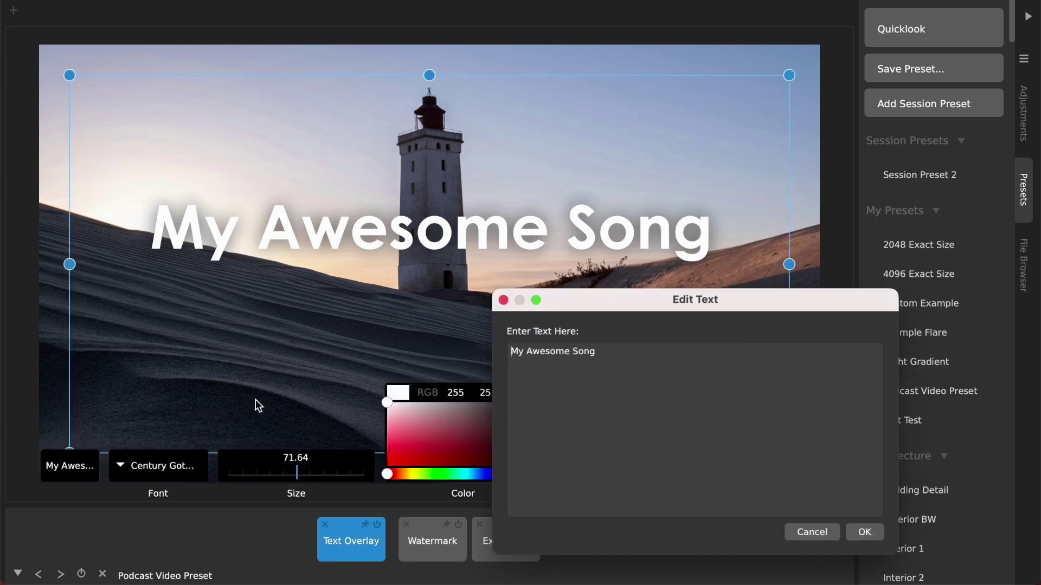
pyautogui.click(568, 356)
pyautogui.write('Other')
pyautogui.click(865, 532)
pyautogui.click(620, 528)
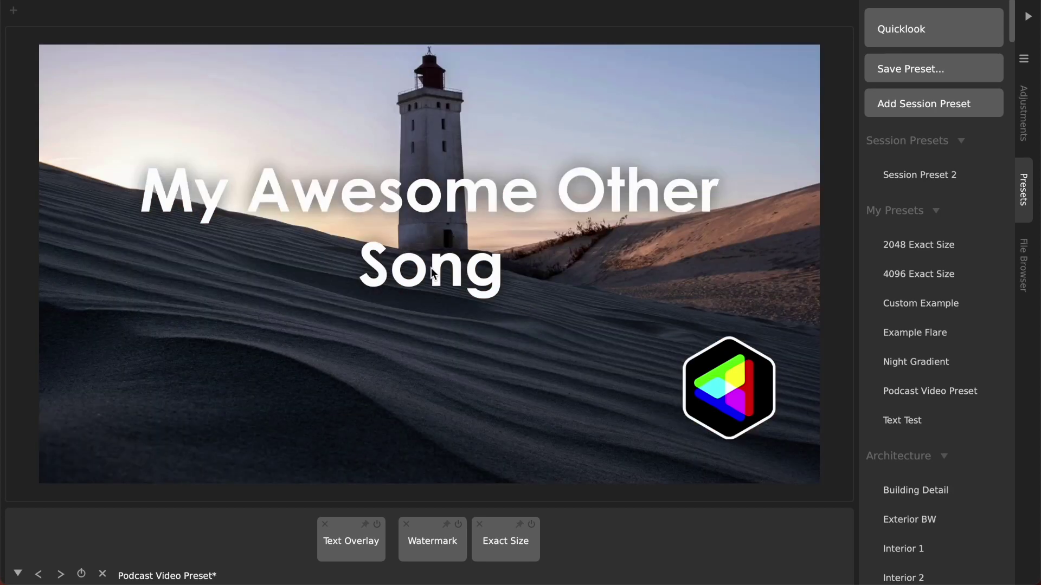
pyautogui.click(342, 549)
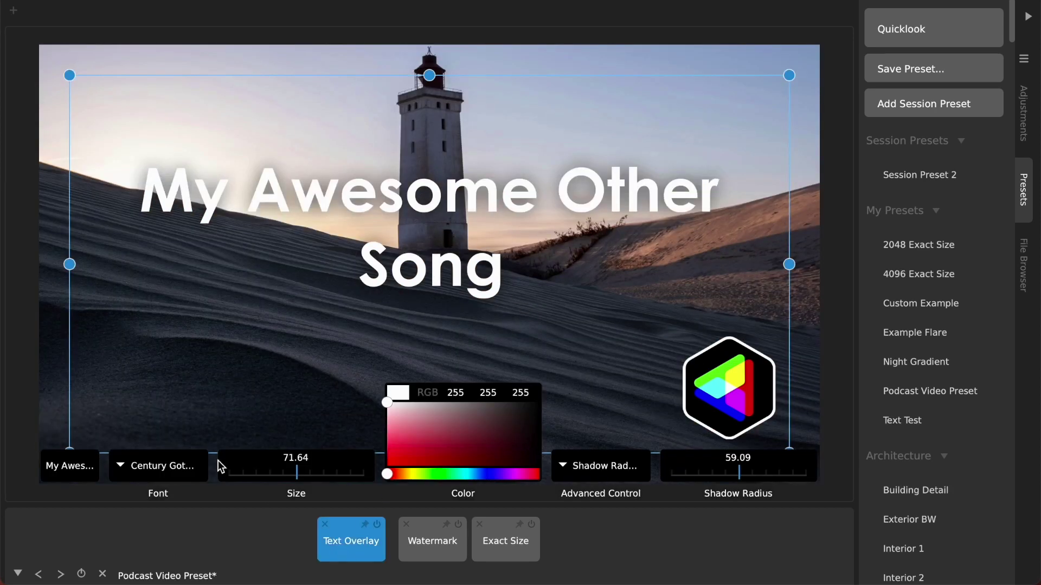
pyautogui.click(86, 468)
pyautogui.doubleClick(584, 347)
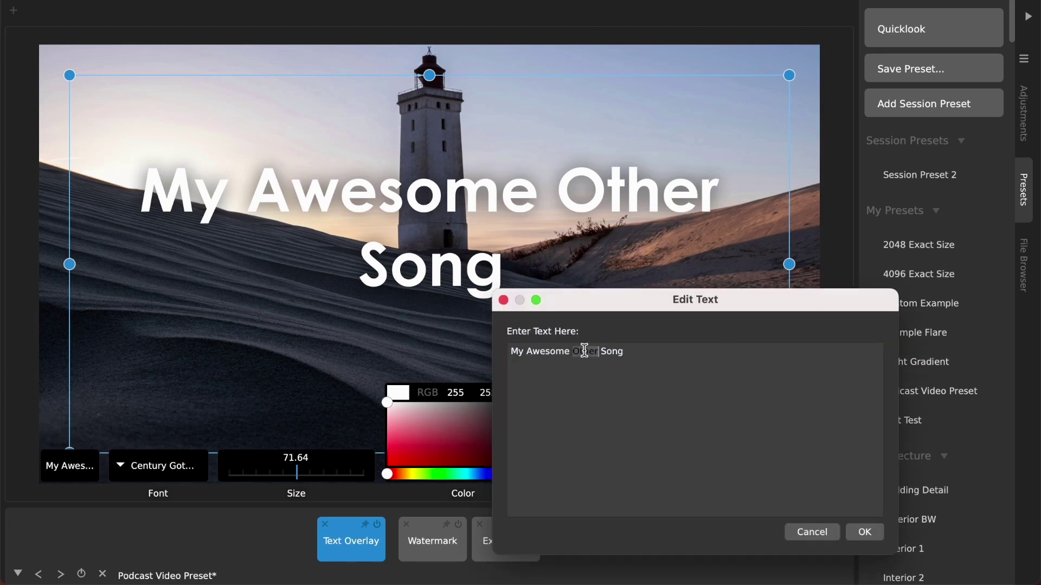
pyautogui.press('BackSpace')
pyautogui.click(864, 532)
pyautogui.click(674, 539)
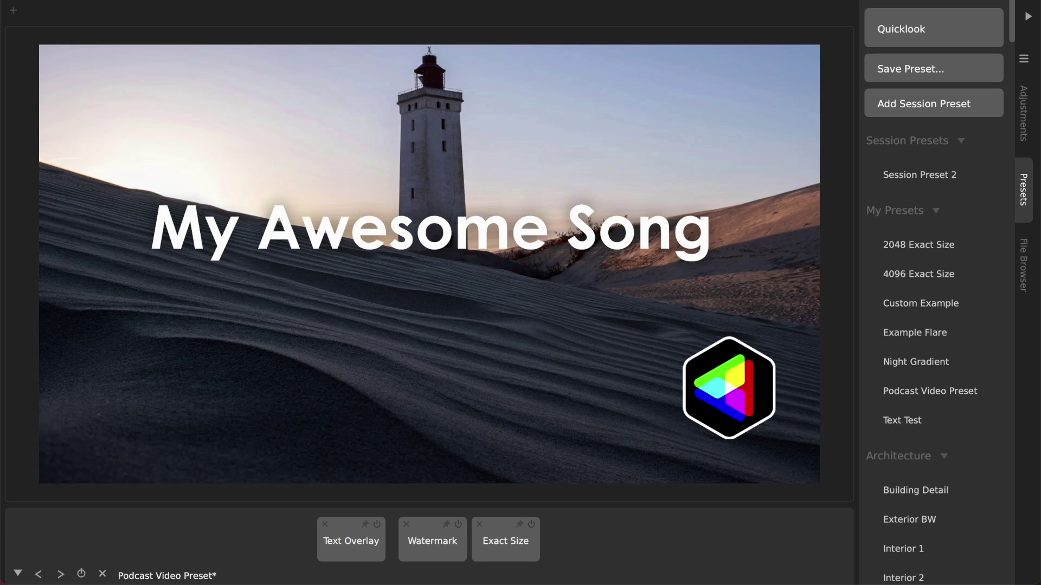
pyautogui.click(142, 2)
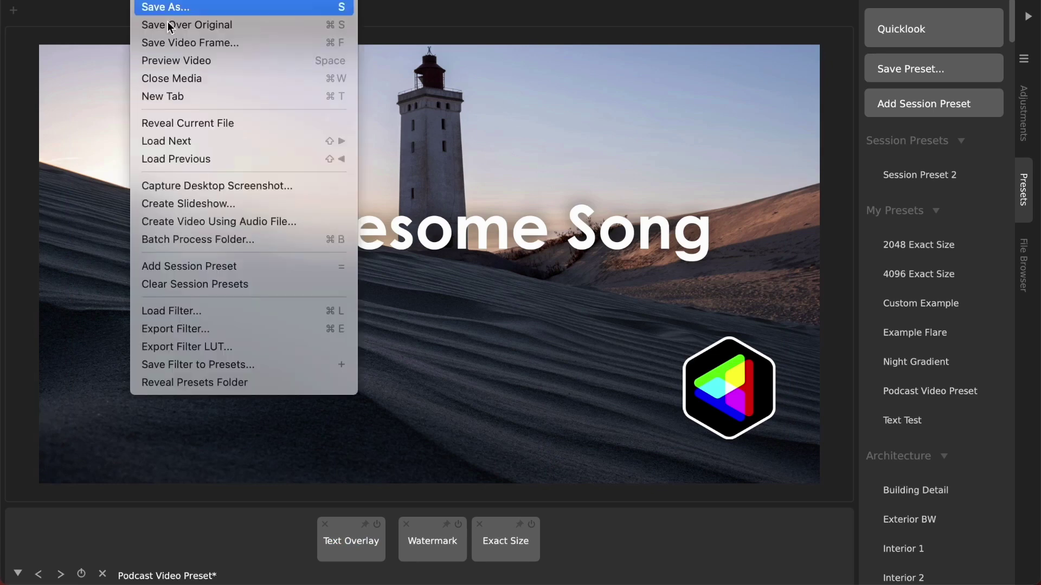
pyautogui.click(203, 223)
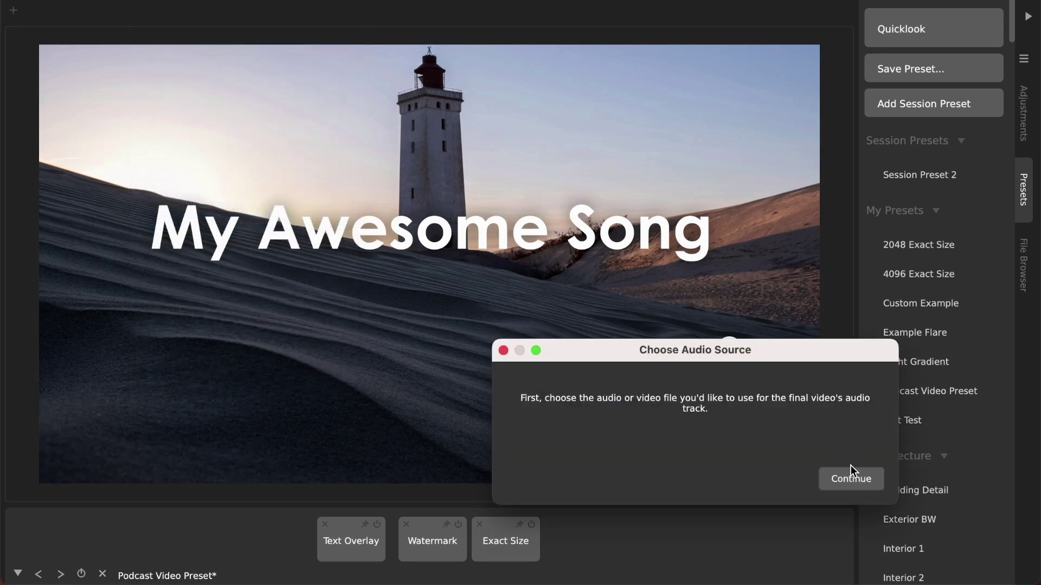
pyautogui.click(851, 477)
pyautogui.doubleClick(559, 219)
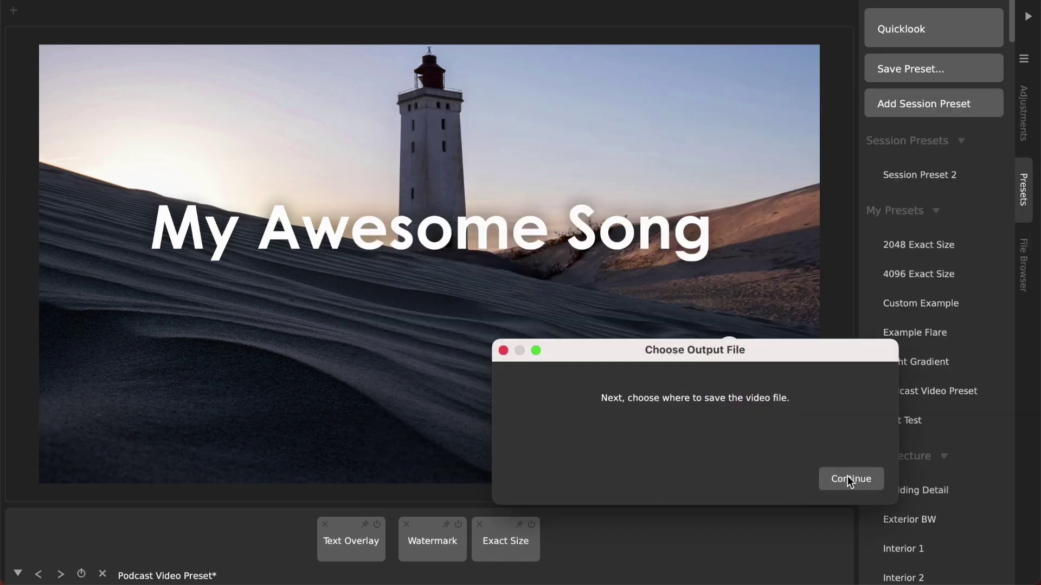
pyautogui.click(503, 351)
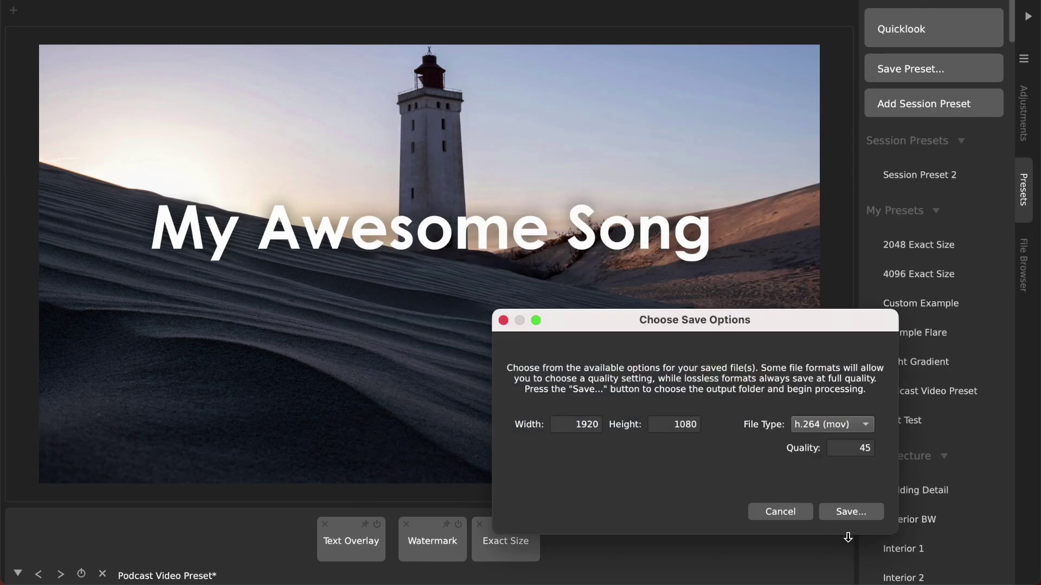
pyautogui.click(789, 510)
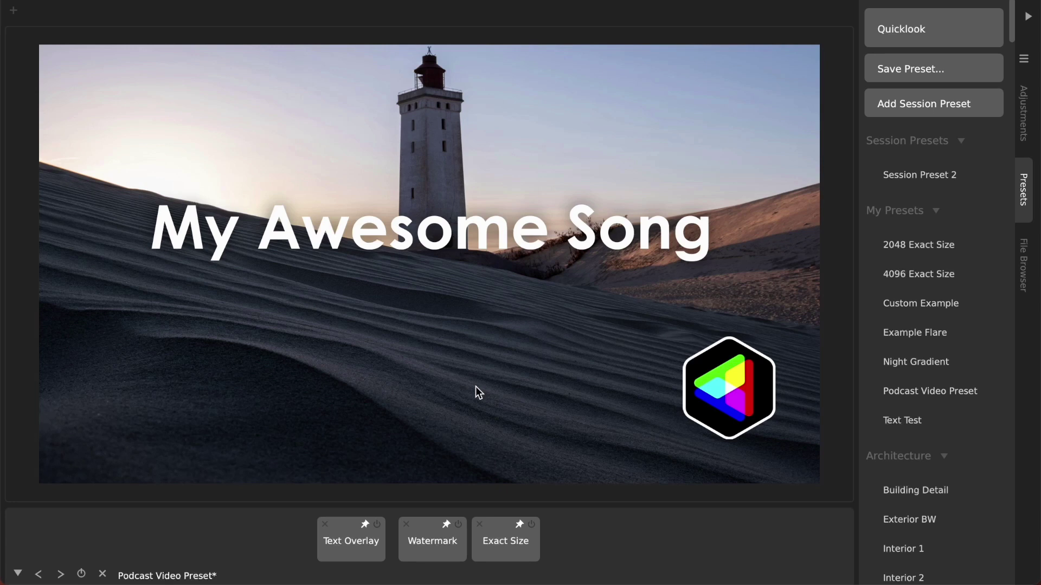
pyautogui.hotkey('ctrl', 'p')
# - Scroll the preset browser to Film Techniques and apply the Redscale 5 preset to the lighthouse photo
pyautogui.scroll(-5, 476, 386)
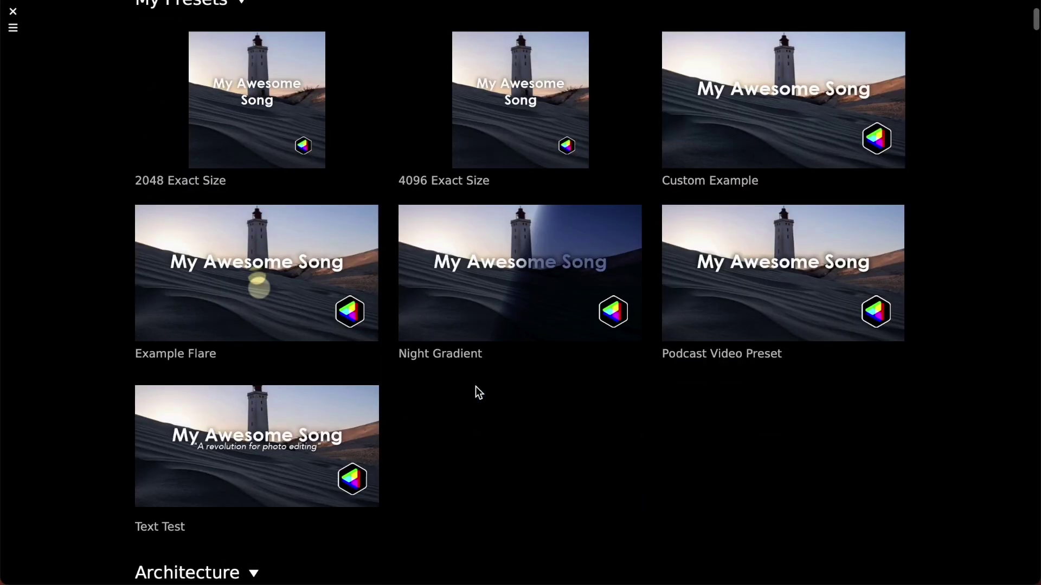
pyautogui.scroll(-20, 476, 386)
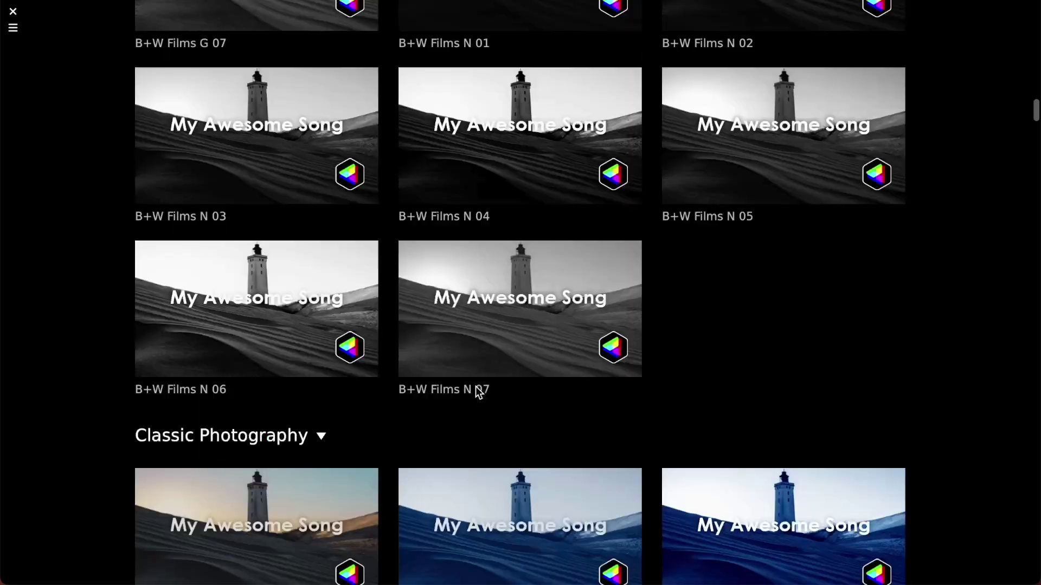
pyautogui.scroll(-20, 476, 386)
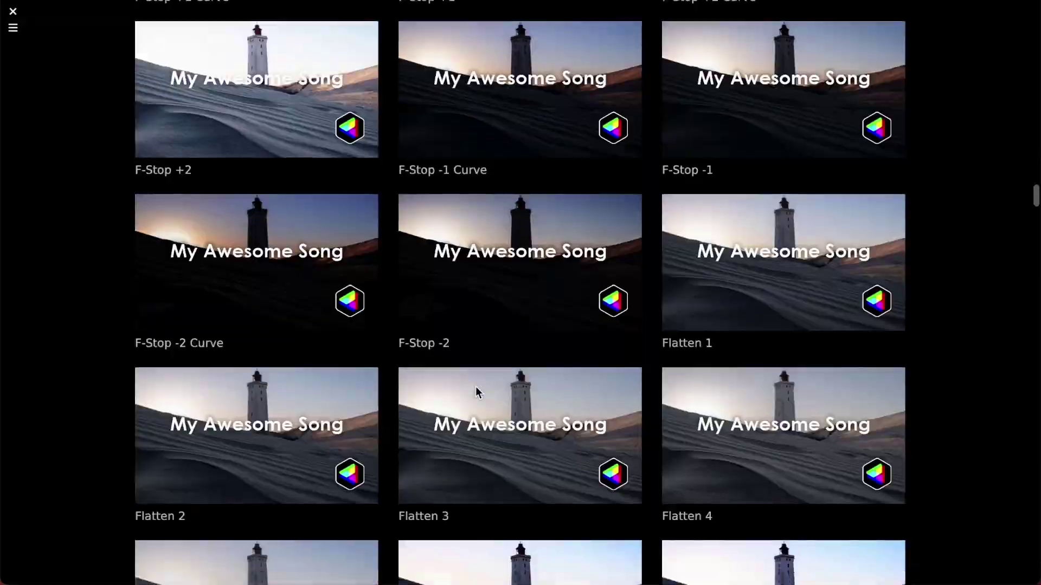
pyautogui.scroll(-5, 476, 386)
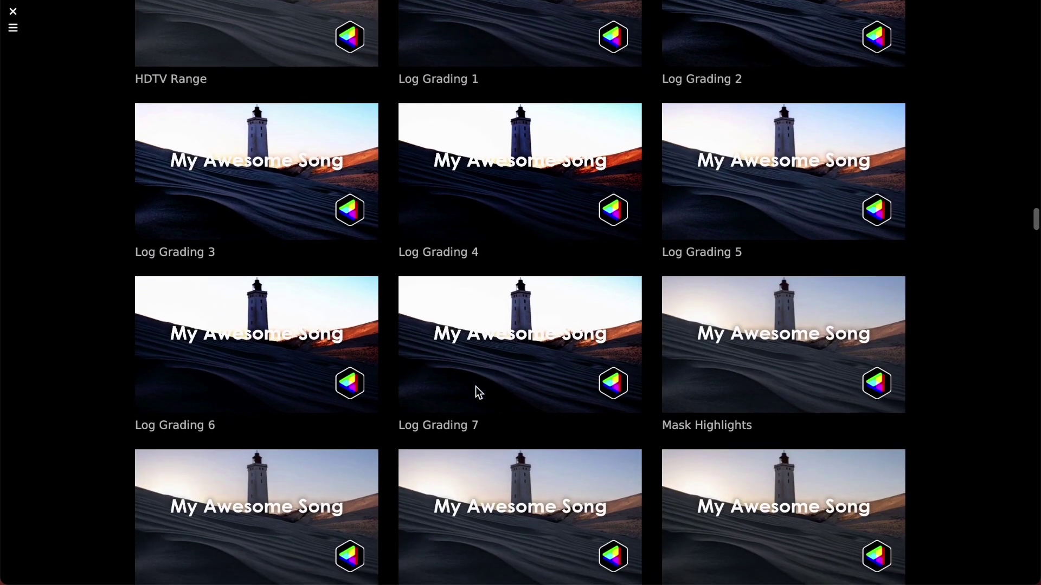
pyautogui.scroll(-15, 475, 387)
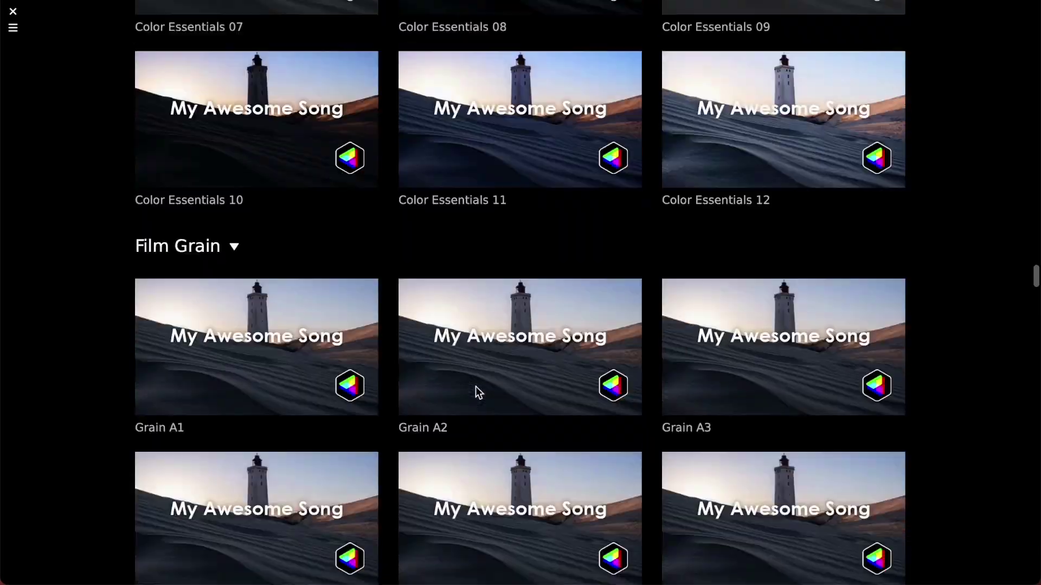
pyautogui.scroll(-20, 476, 386)
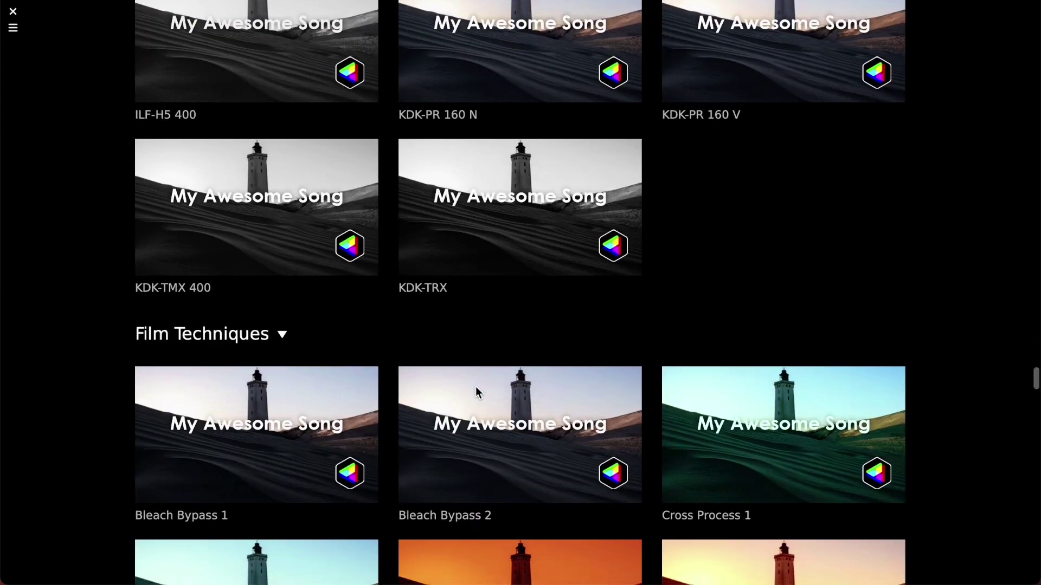
pyautogui.scroll(-10, 476, 386)
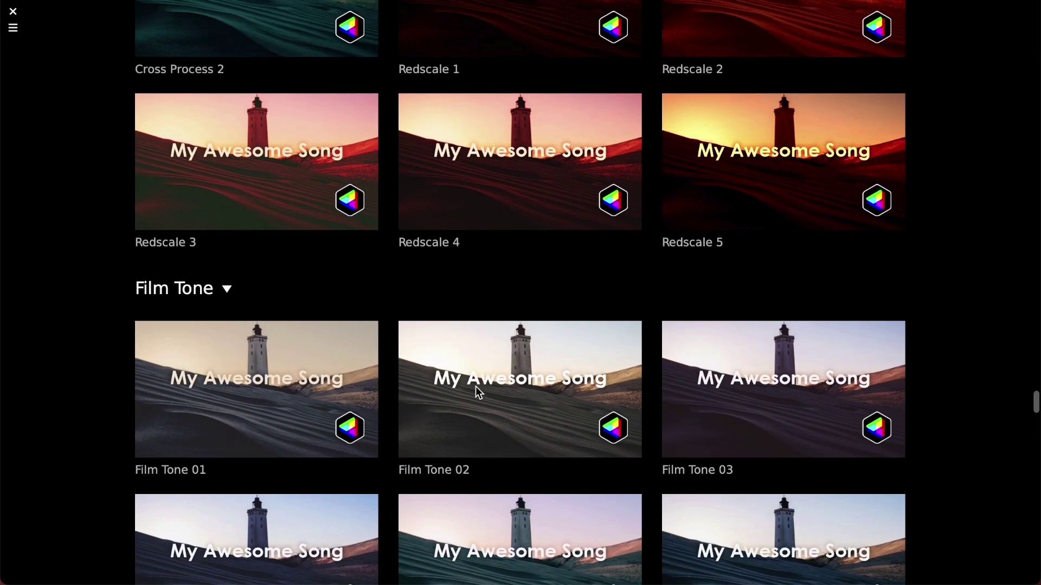
pyautogui.scroll(3, 476, 386)
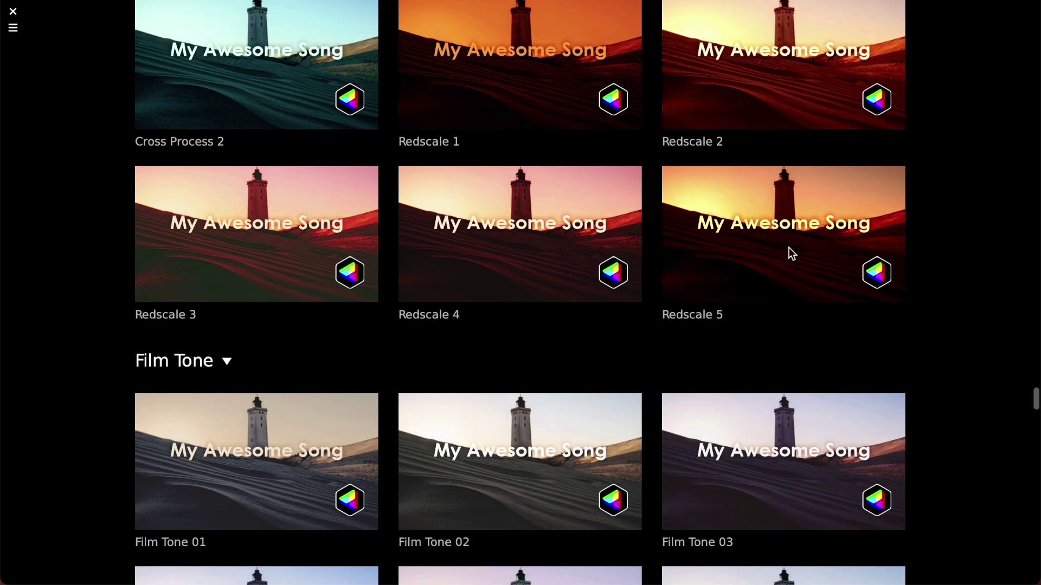
pyautogui.click(787, 233)
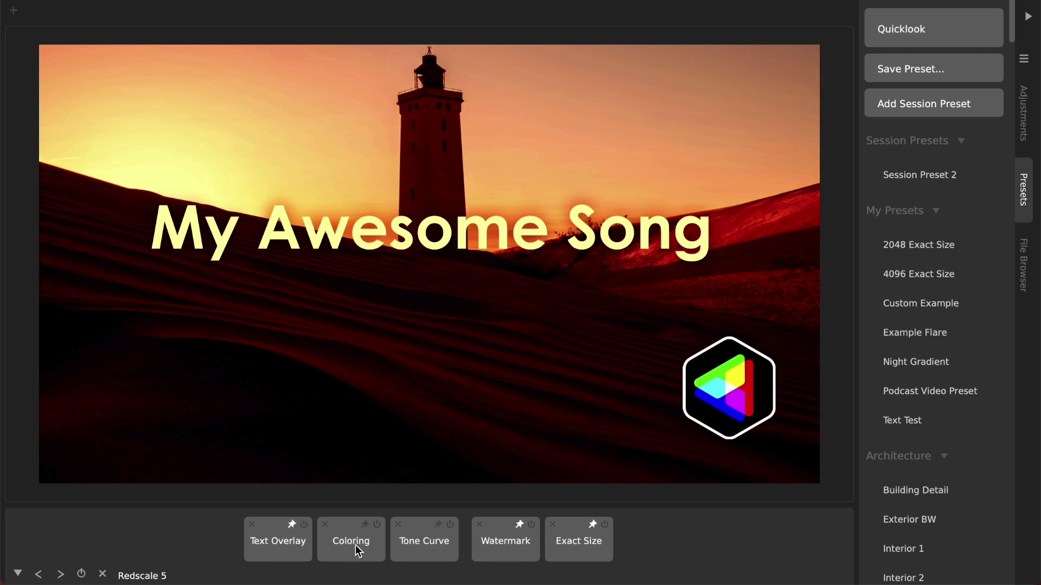
# - Move the Text Overlay layer after Tone Curve so the My Awesome Song title turns white
pyautogui.click(297, 550)
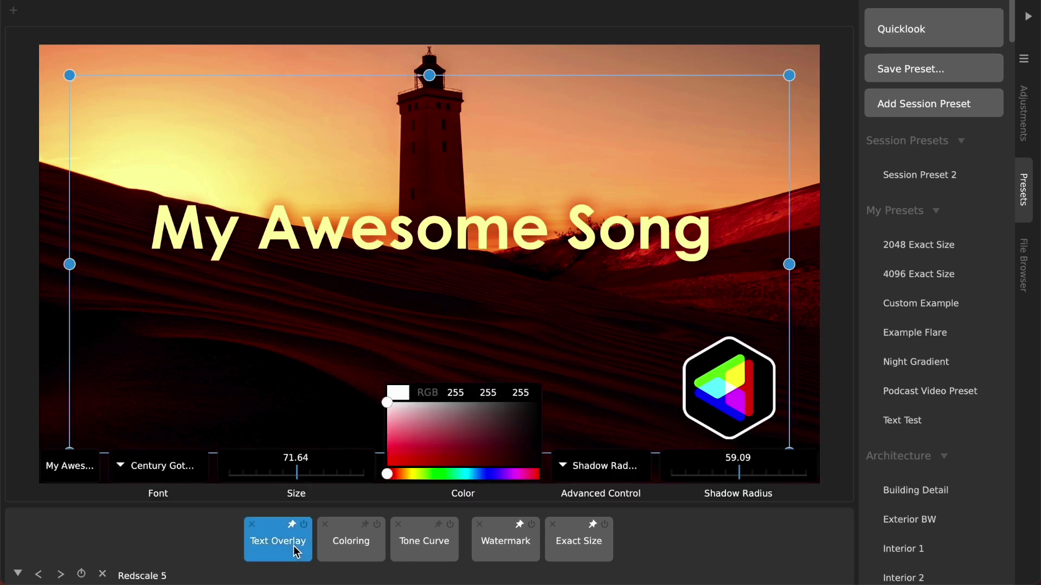
pyautogui.moveTo(297, 550); pyautogui.dragTo(524, 554)
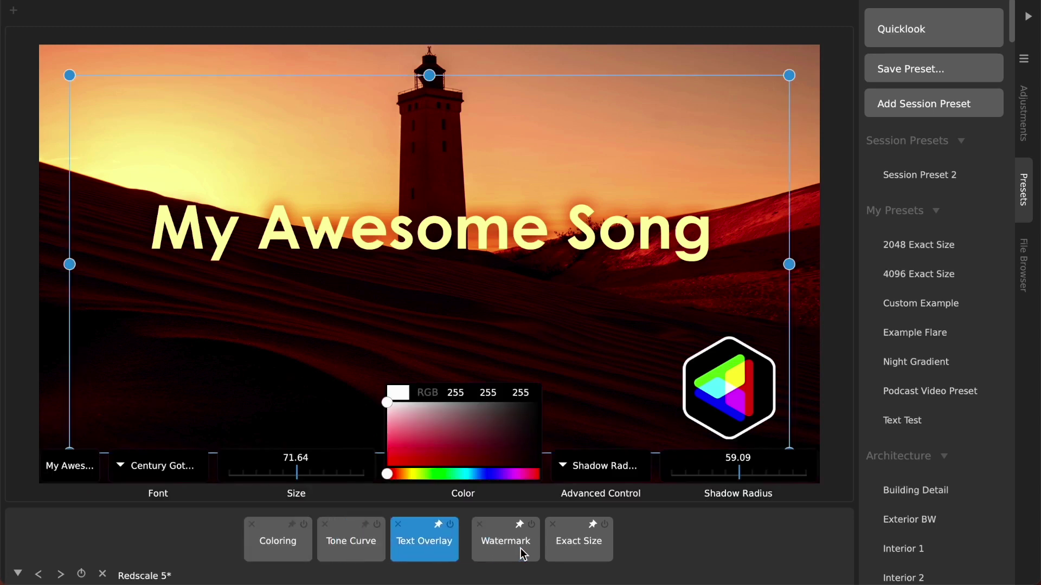
pyautogui.click(693, 544)
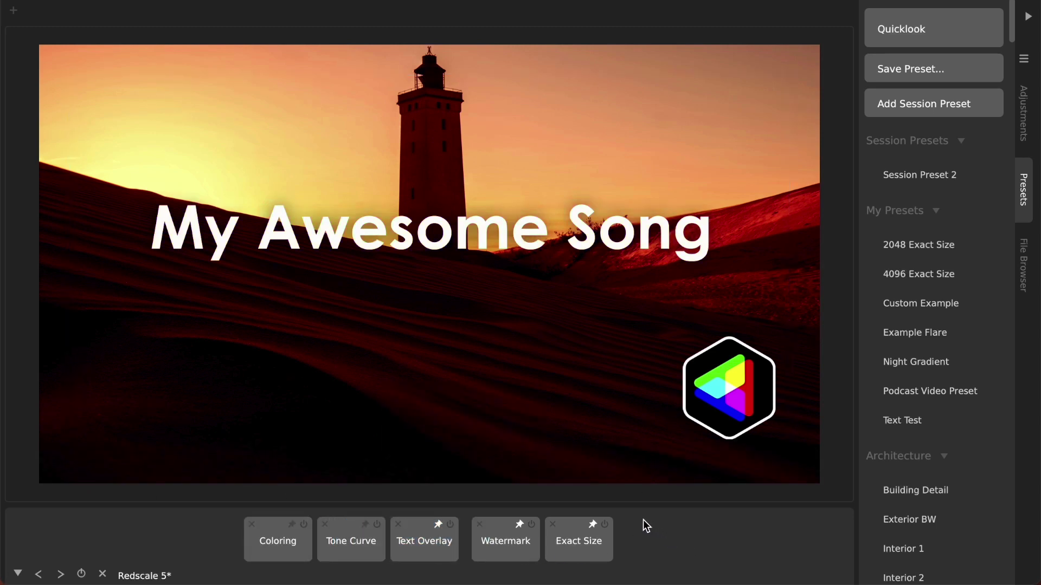
# - Lower the Coloring amount to about 0.85 and the Tone Curve amount to 57.04
pyautogui.click(345, 545)
pyautogui.click(268, 546)
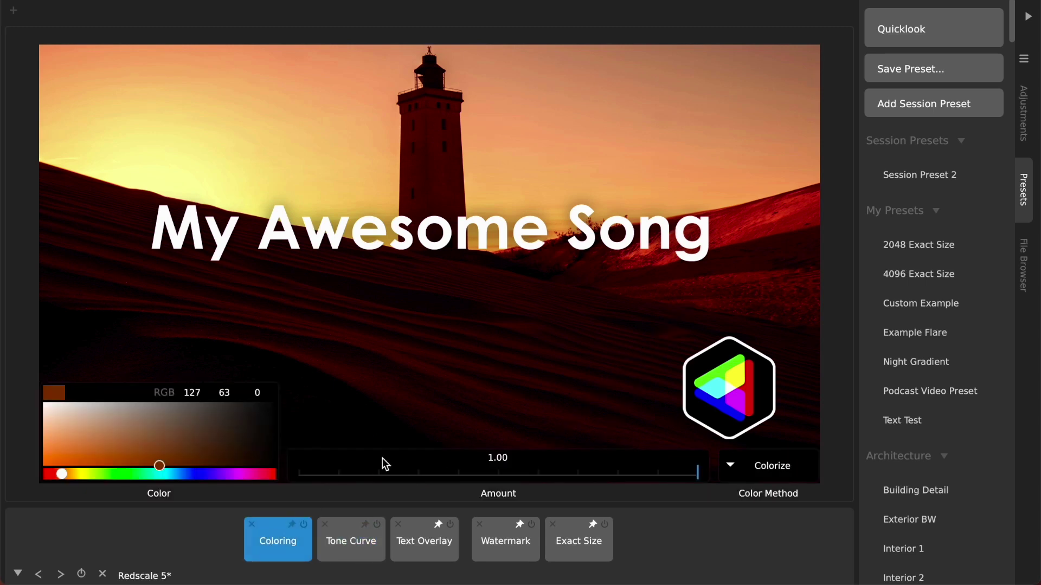
pyautogui.moveTo(540, 478); pyautogui.dragTo(639, 483)
pyautogui.click(369, 544)
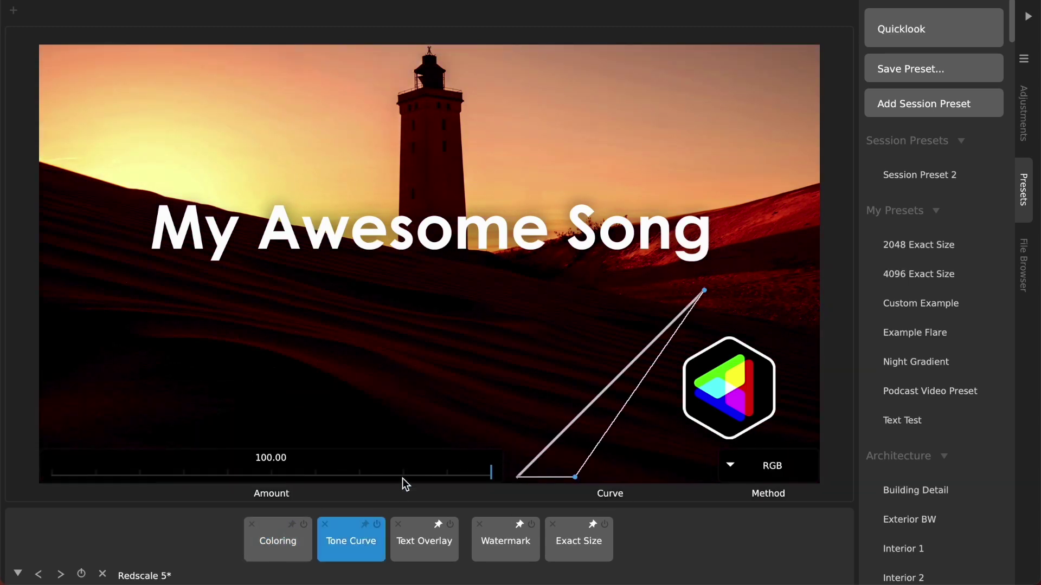
pyautogui.moveTo(403, 478); pyautogui.dragTo(302, 485)
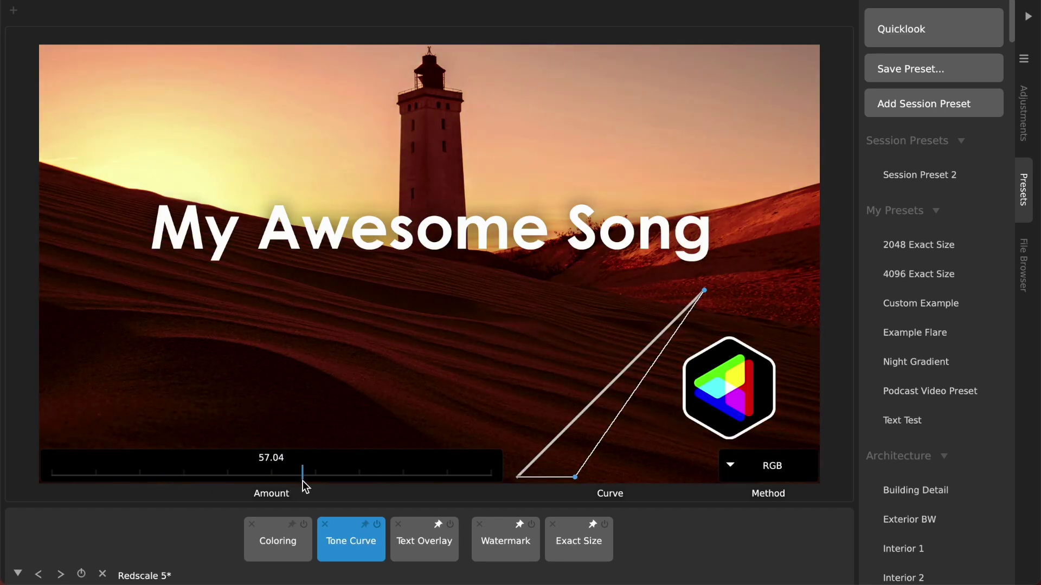
pyautogui.click(675, 547)
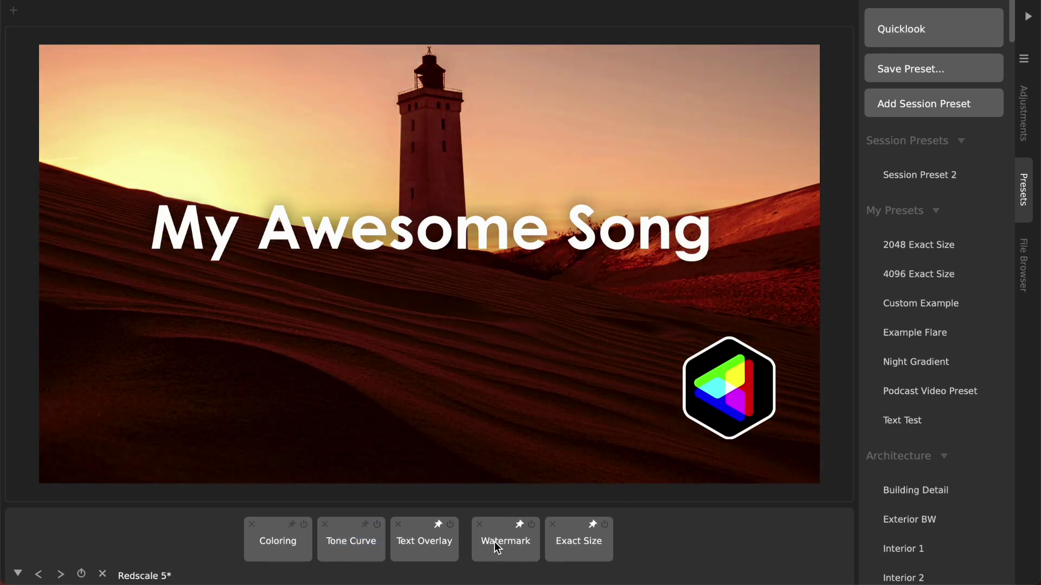
pyautogui.click(494, 542)
# - Start File > Create Video Using Audio File with my video.MOV as the audio source
pyautogui.click(588, 545)
pyautogui.click(654, 544)
pyautogui.click(164, 1)
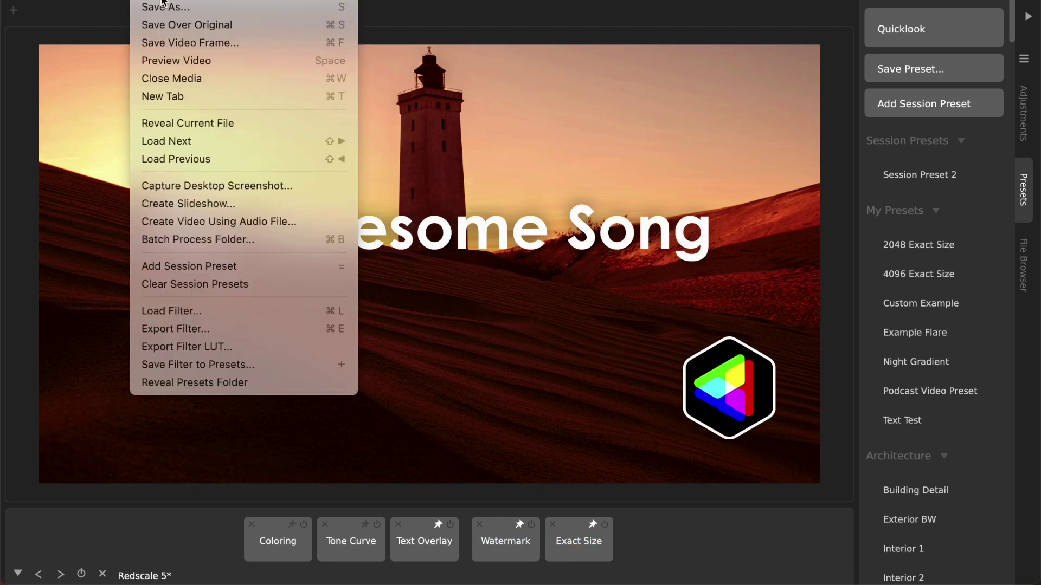
pyautogui.click(199, 222)
pyautogui.click(854, 480)
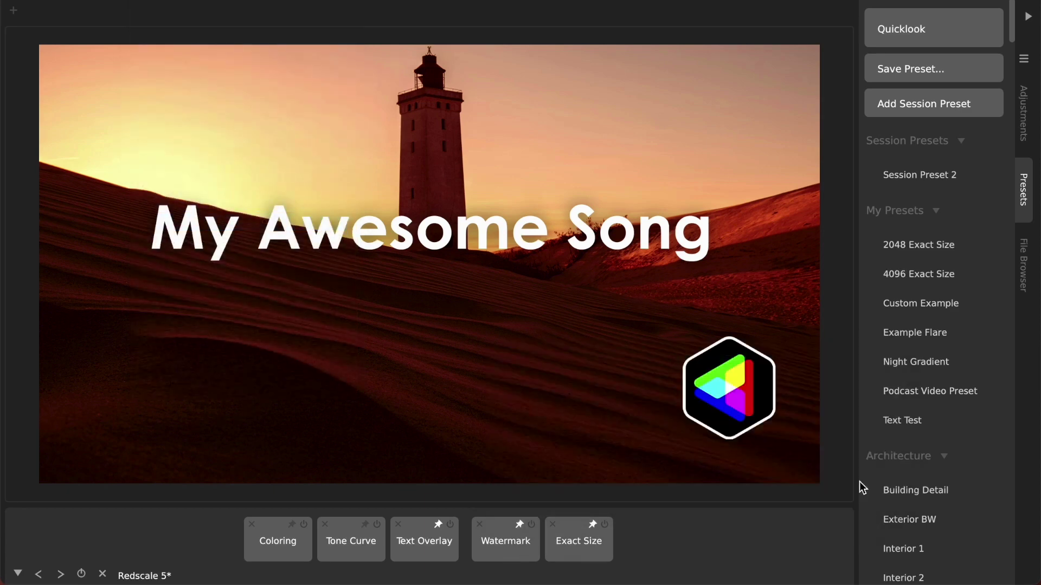
pyautogui.doubleClick(650, 216)
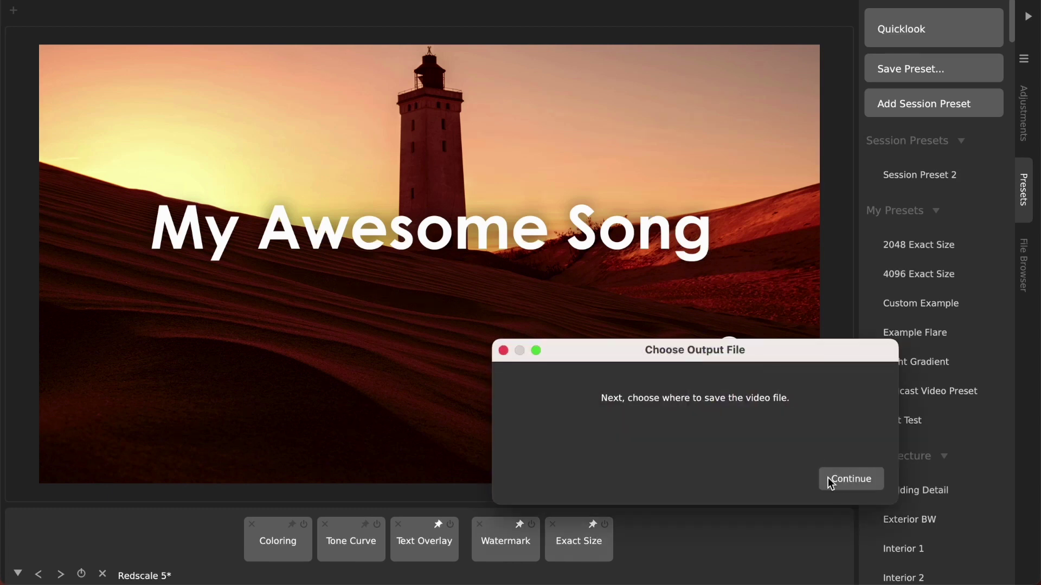
pyautogui.click(829, 480)
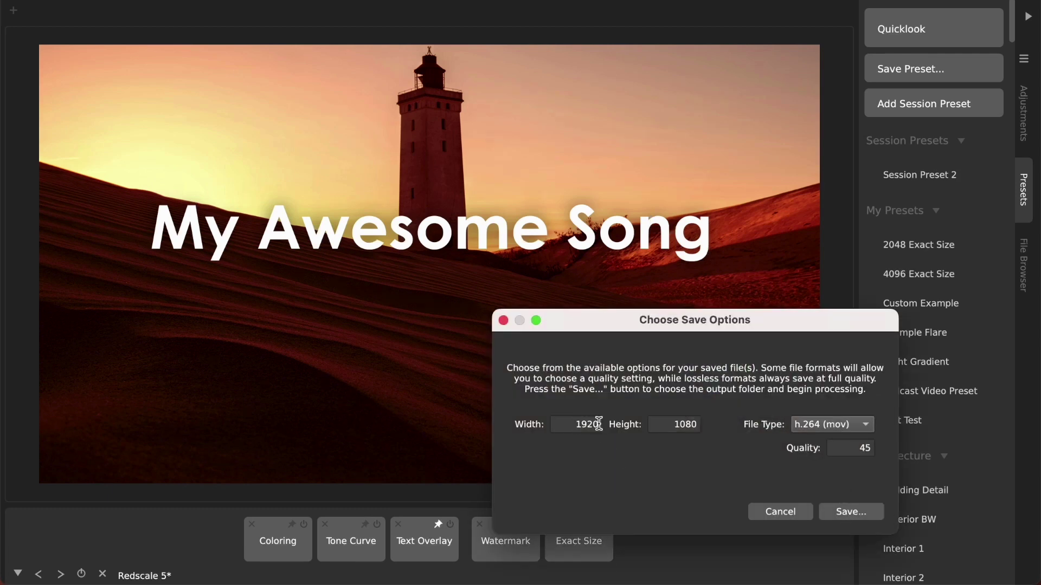
# - Export at 1920×1080 h.264, replace the existing my video.MOV, and open the result
pyautogui.doubleClick(867, 448)
pyautogui.press('Return')
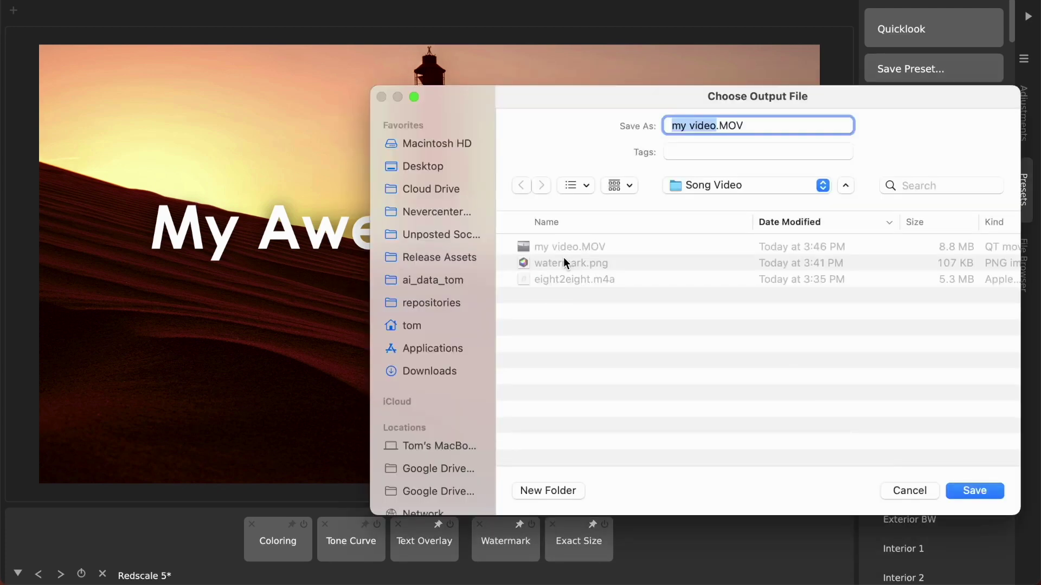
pyautogui.click(558, 249)
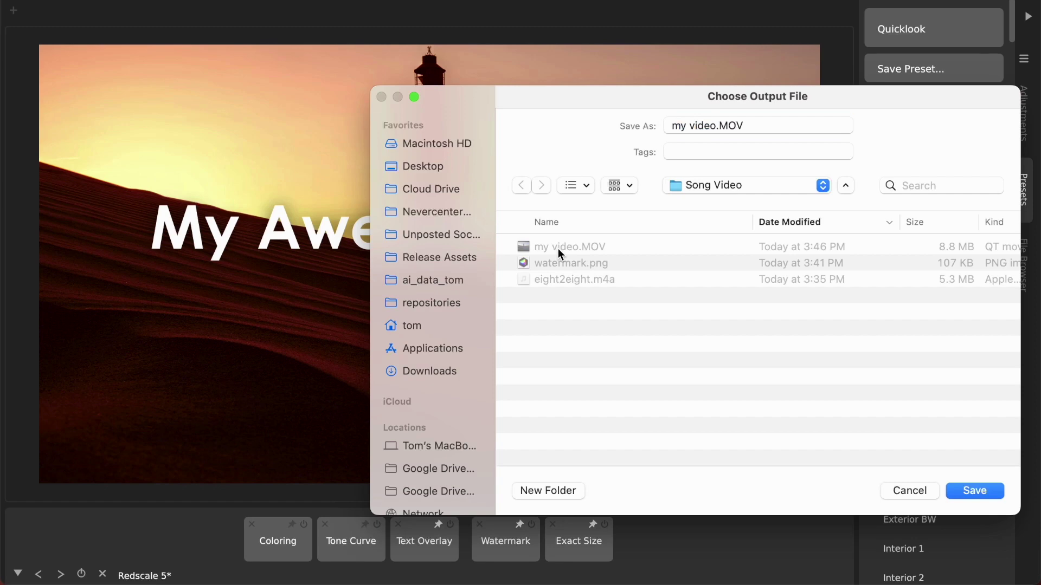
pyautogui.press('Return')
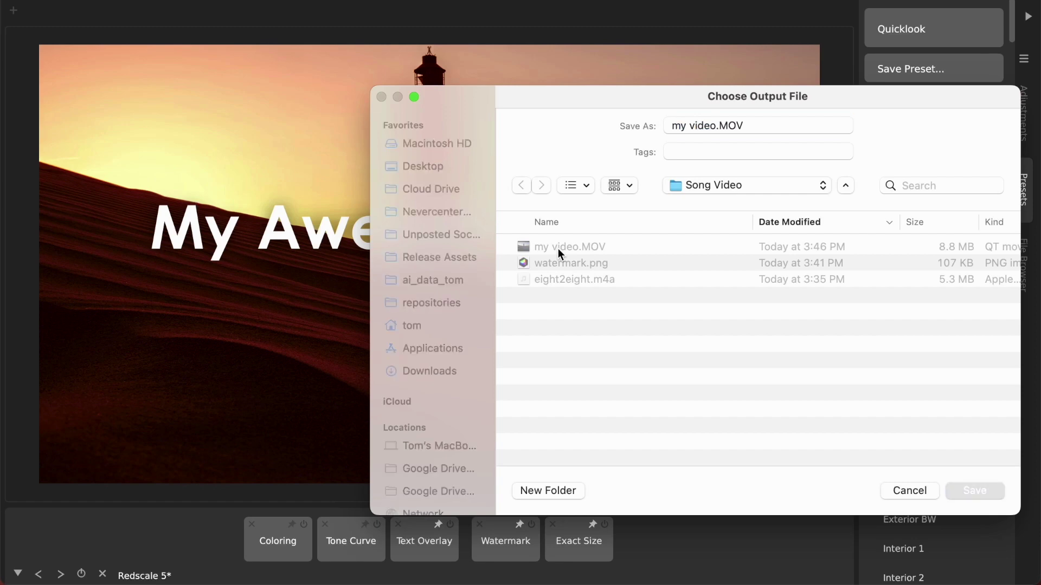
pyautogui.click(742, 383)
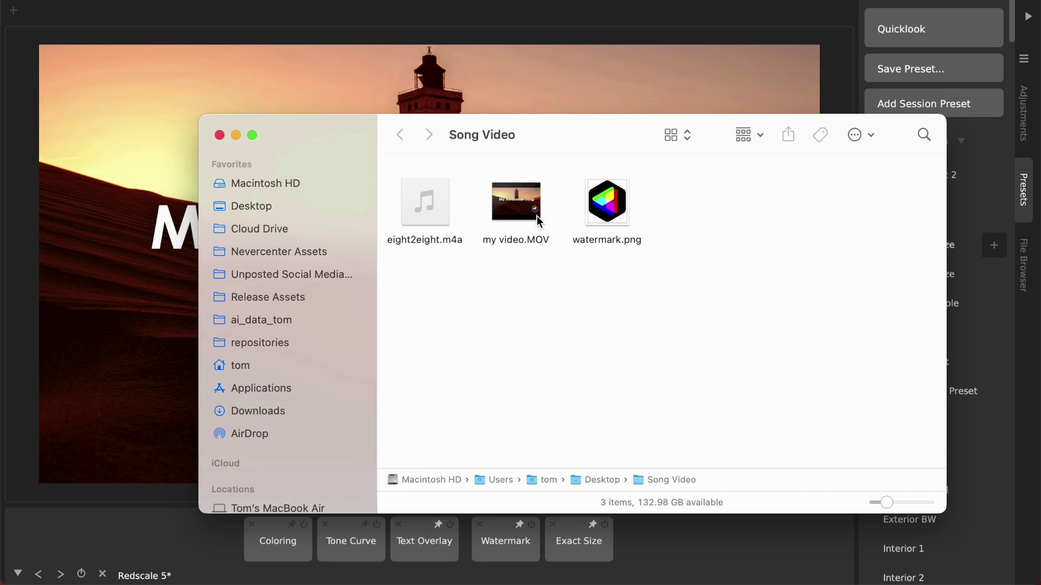
pyautogui.doubleClick(536, 222)
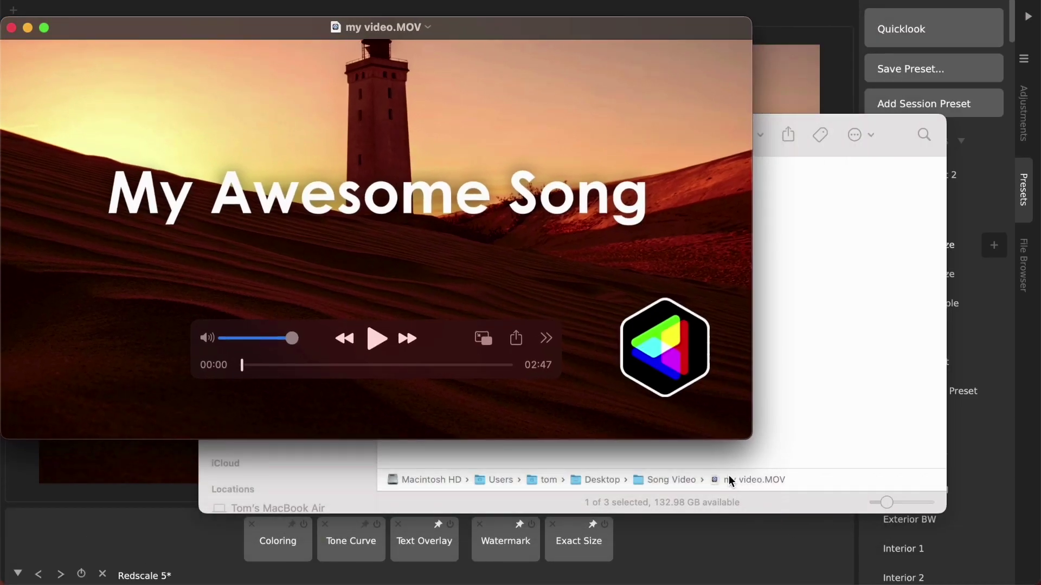
# - Play a few seconds of my video.MOV in QuickTime Player, then pause and close it
pyautogui.click(375, 341)
pyautogui.moveTo(434, 34); pyautogui.dragTo(539, 42)
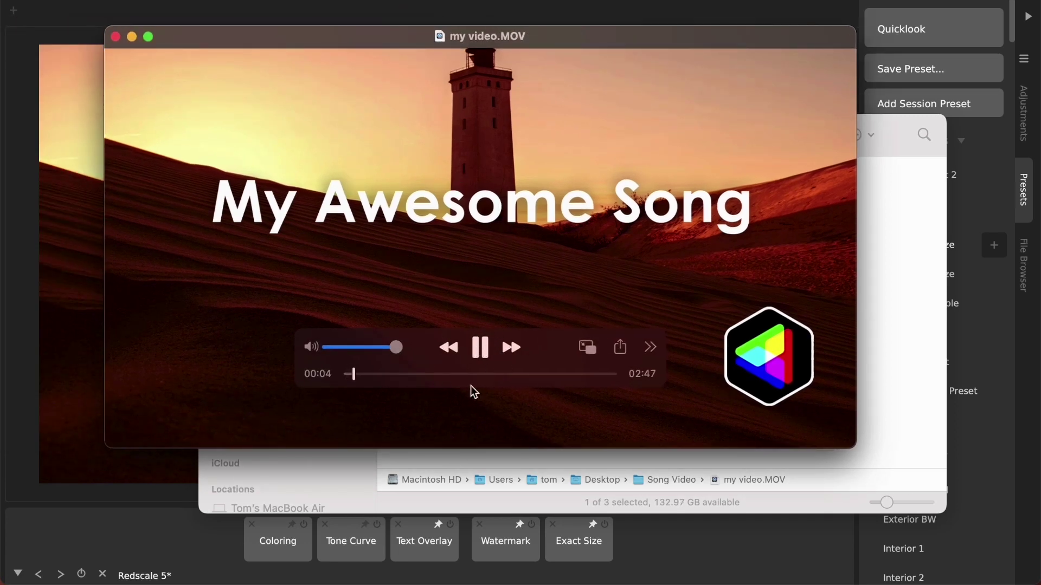
pyautogui.click(481, 349)
pyautogui.click(116, 36)
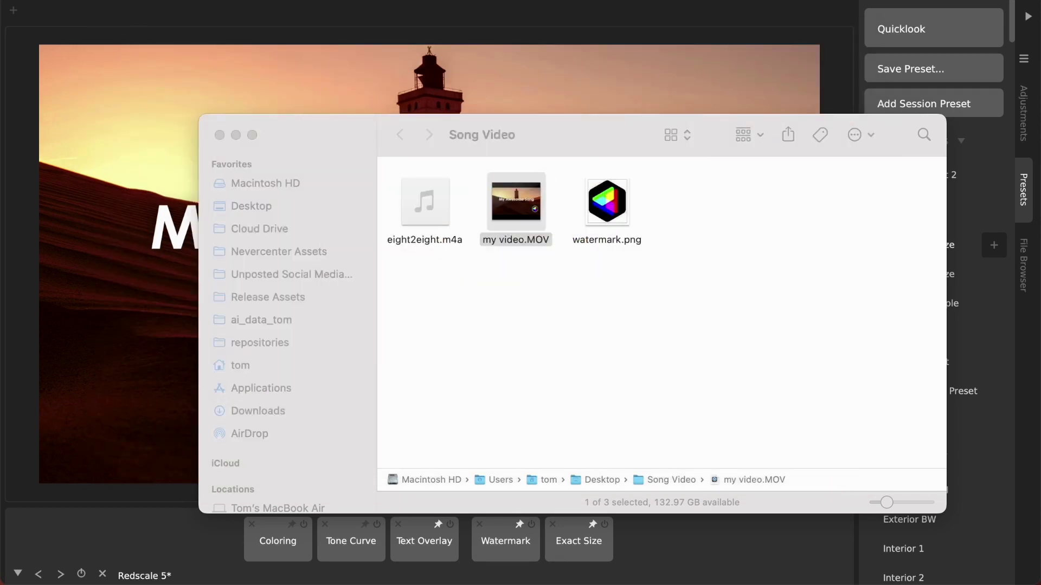
# - Close the Song Video folder and clear the unpinned Coloring and Tone Curve layers
pyautogui.press('super+w')
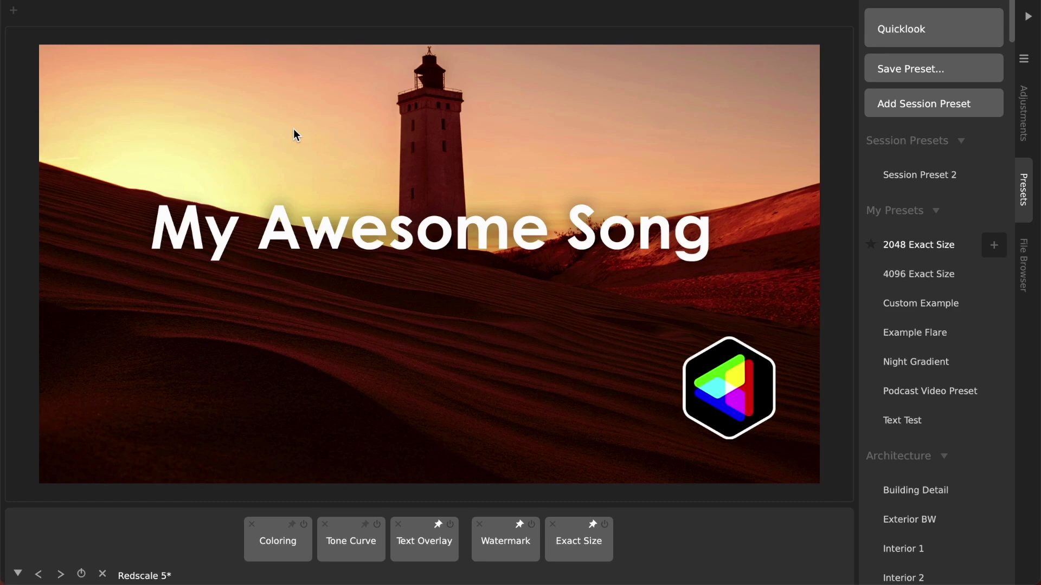
pyautogui.click(102, 574)
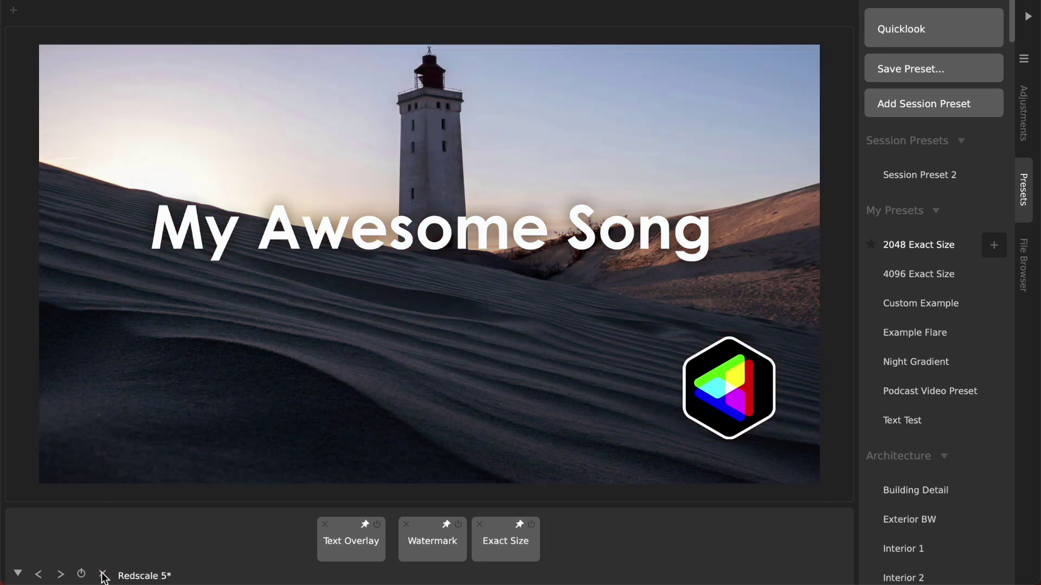